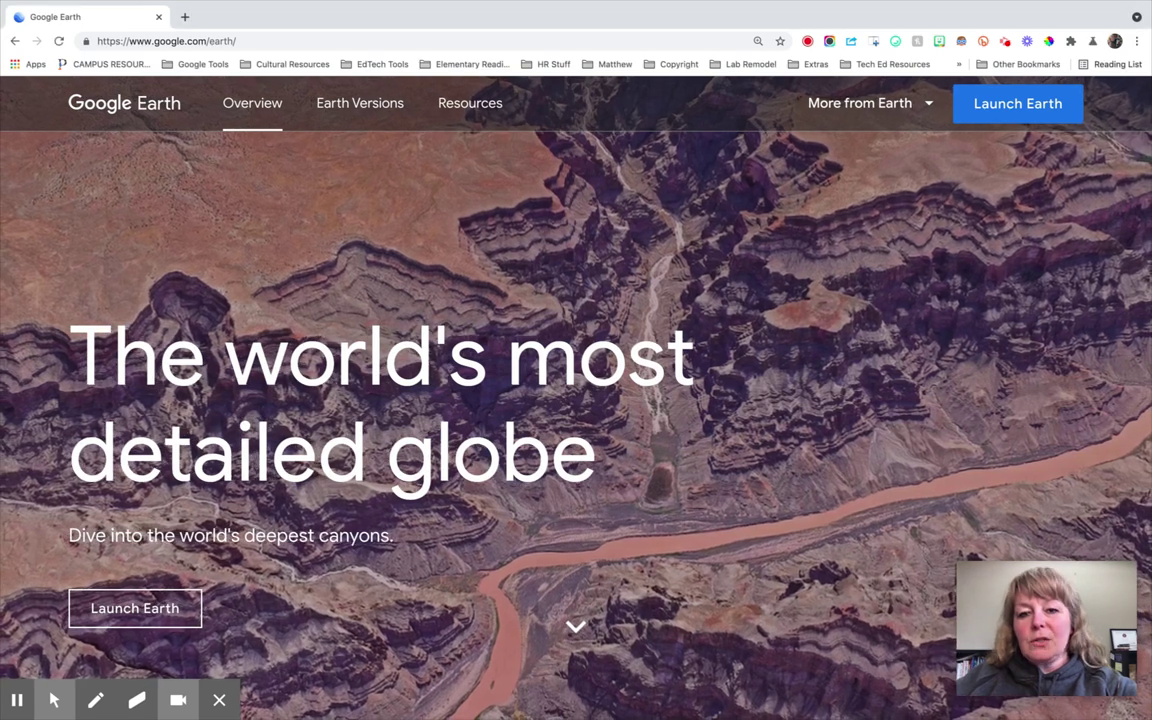
Launch the web globe and open the recent project "A Century of Progress: Chicago World's Fair".
{"action": "left_click", "coordinate": [134, 608]}
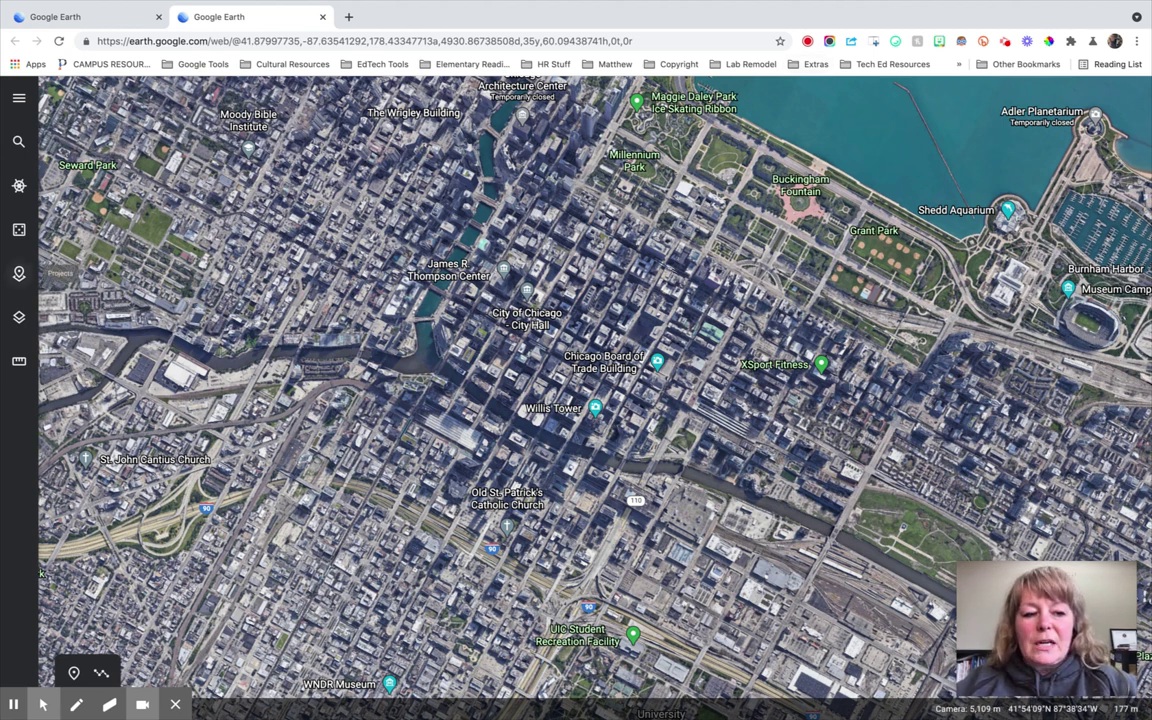
{"action": "left_click", "coordinate": [18, 273]}
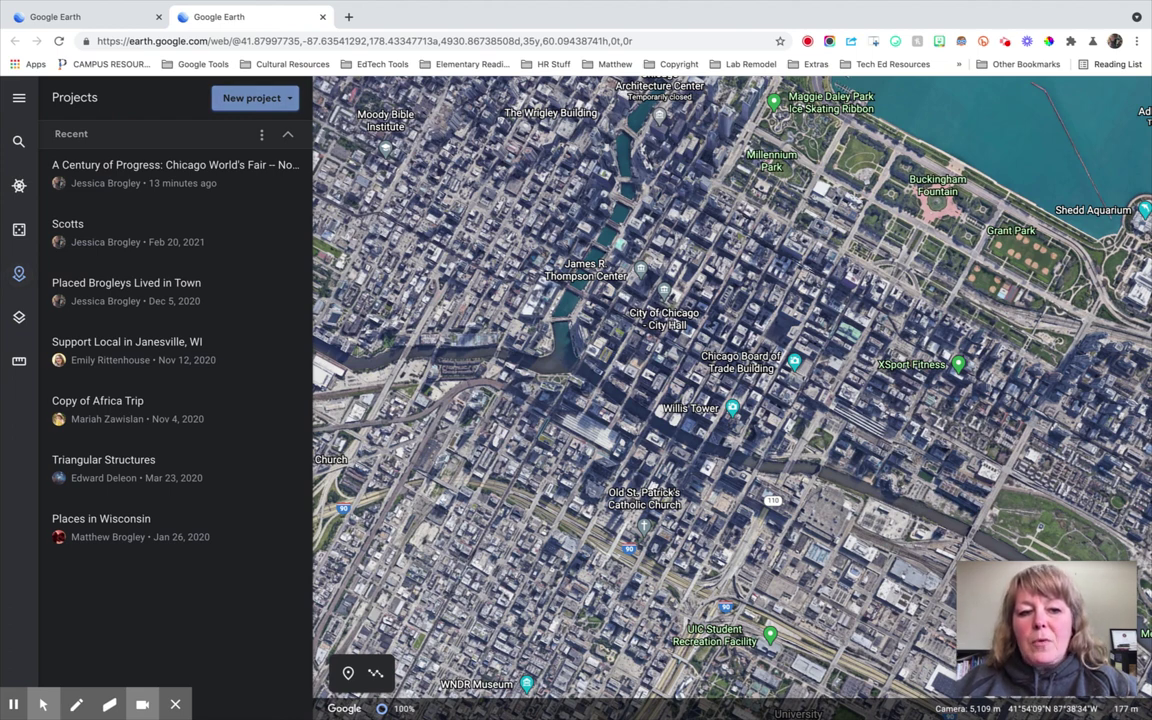
{"action": "left_click", "coordinate": [251, 97]}
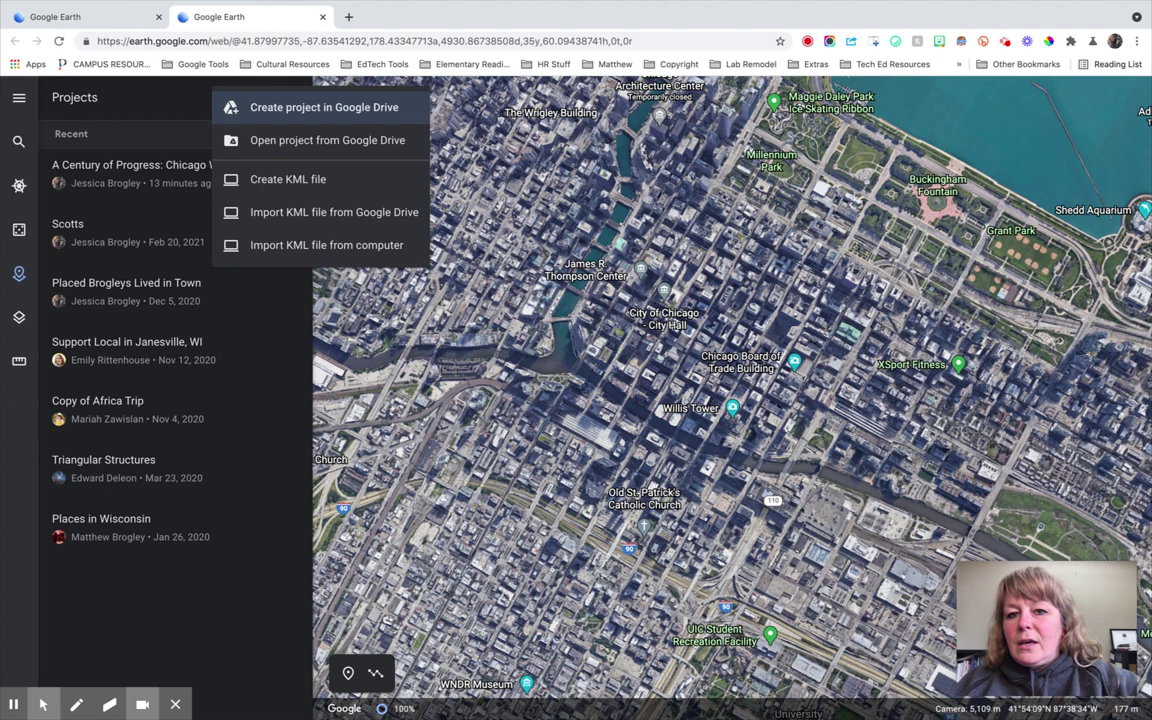
{"action": "left_click", "coordinate": [148, 95]}
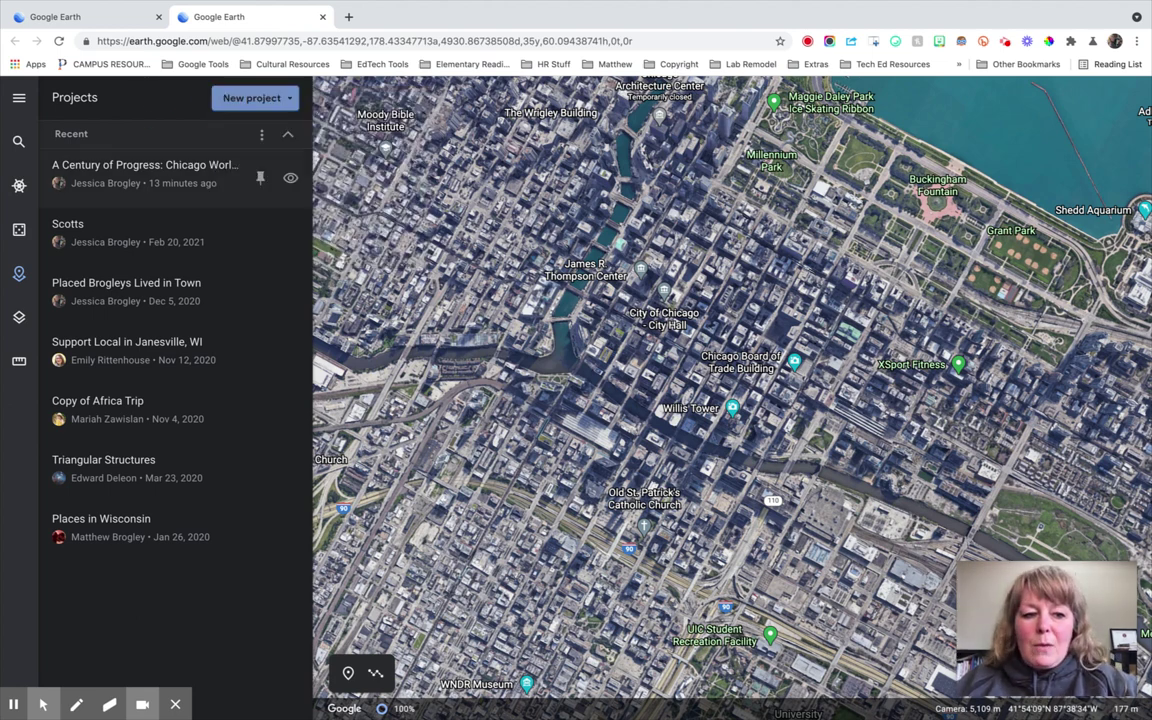
{"action": "left_click", "coordinate": [145, 172]}
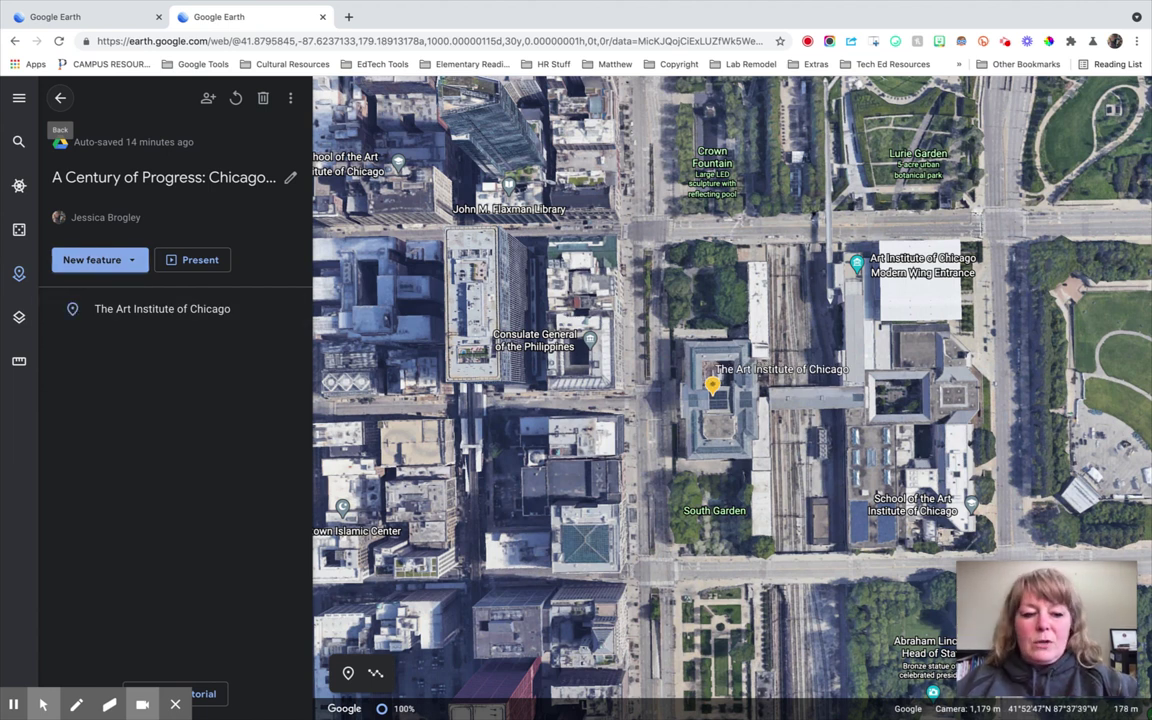
Start a new project feature by searching for a place, and find the fork of the Chicago River on the map.
{"action": "left_click", "coordinate": [92, 260]}
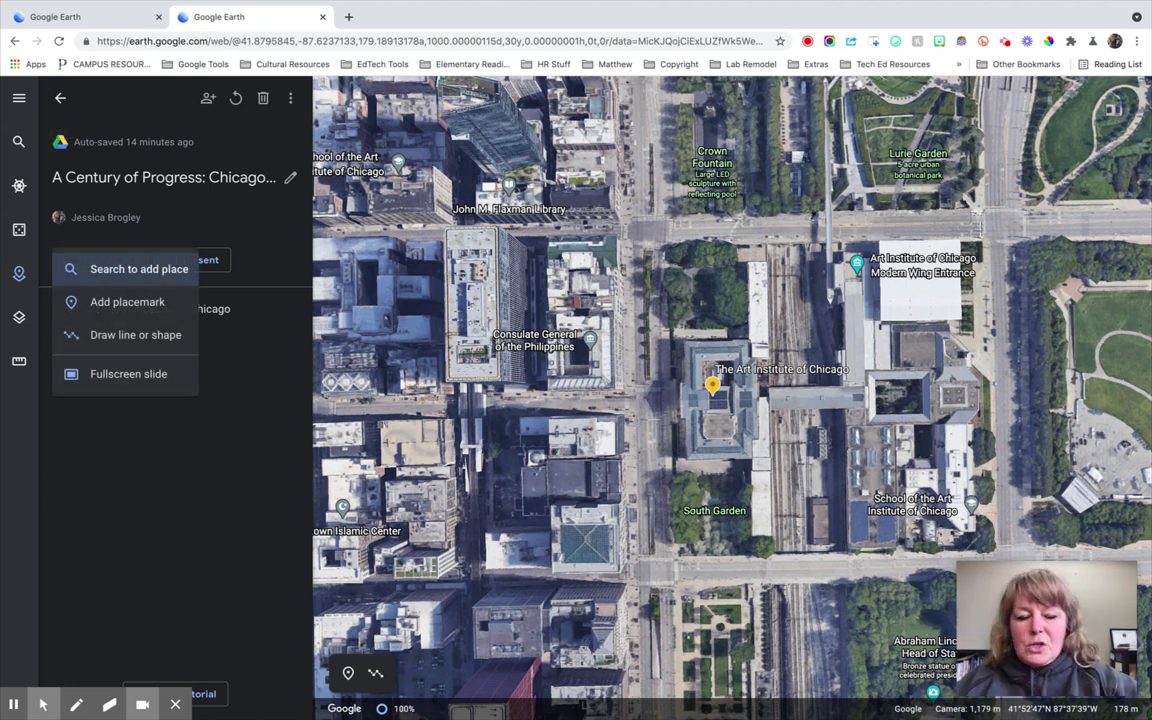
{"action": "left_click", "coordinate": [130, 269]}
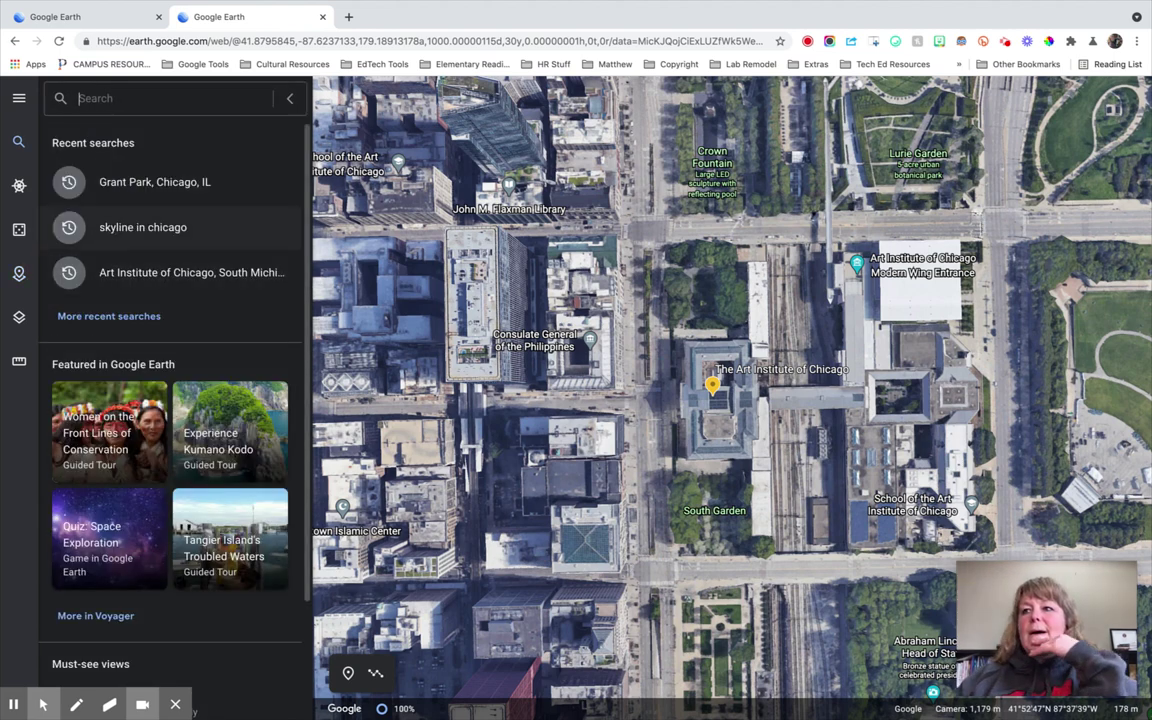
{"action": "scroll", "coordinate": [570, 240], "scroll_direction": "down", "scroll_amount": 6}
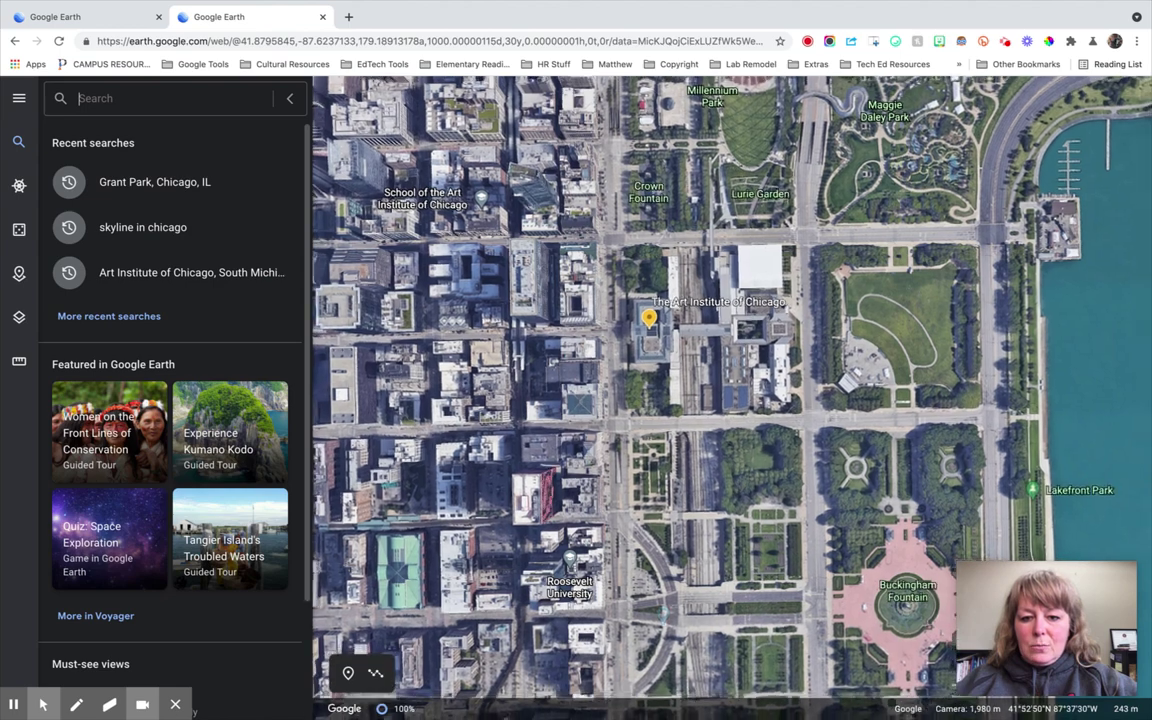
{"action": "scroll", "coordinate": [572, 236], "scroll_direction": "down", "scroll_amount": 5}
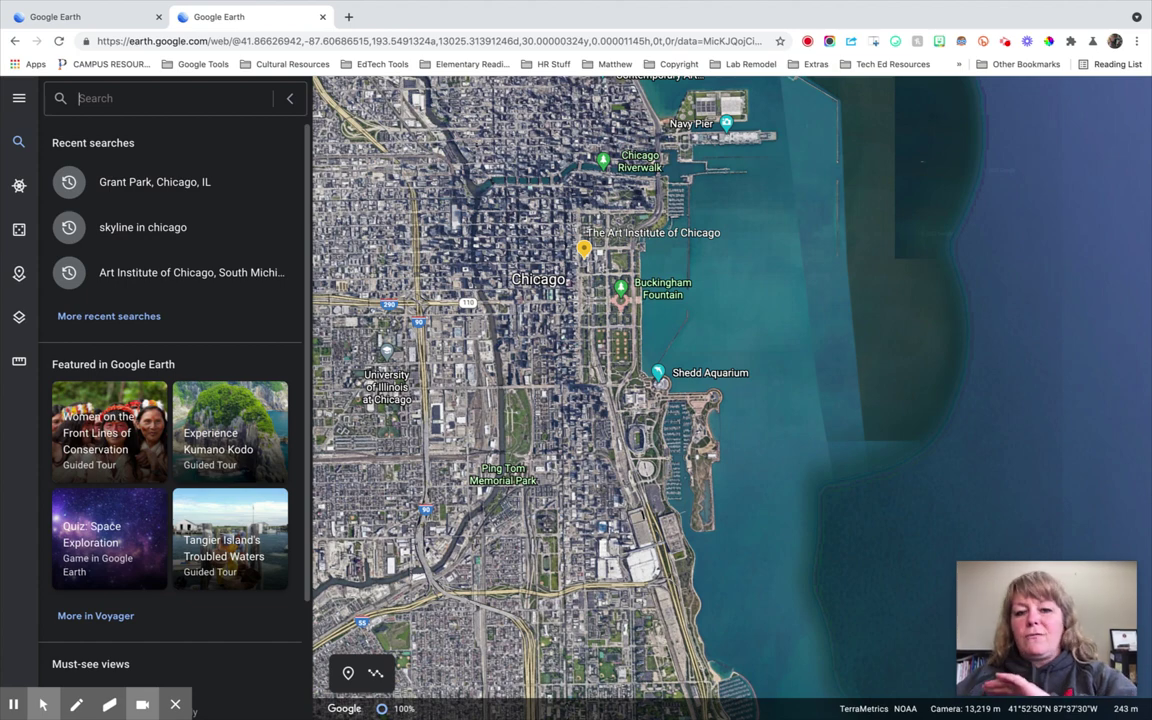
{"action": "left_click_drag", "start_coordinate": [456, 209], "coordinate": [729, 281]}
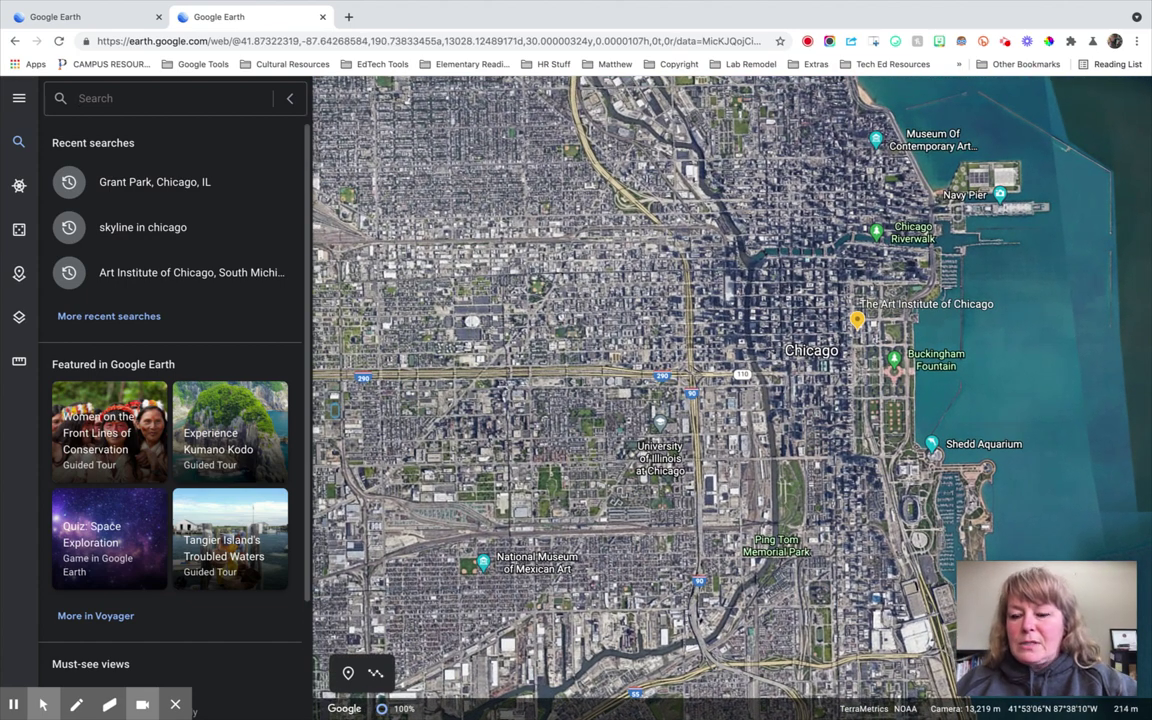
{"action": "scroll", "coordinate": [700, 262], "scroll_direction": "up", "scroll_amount": 5}
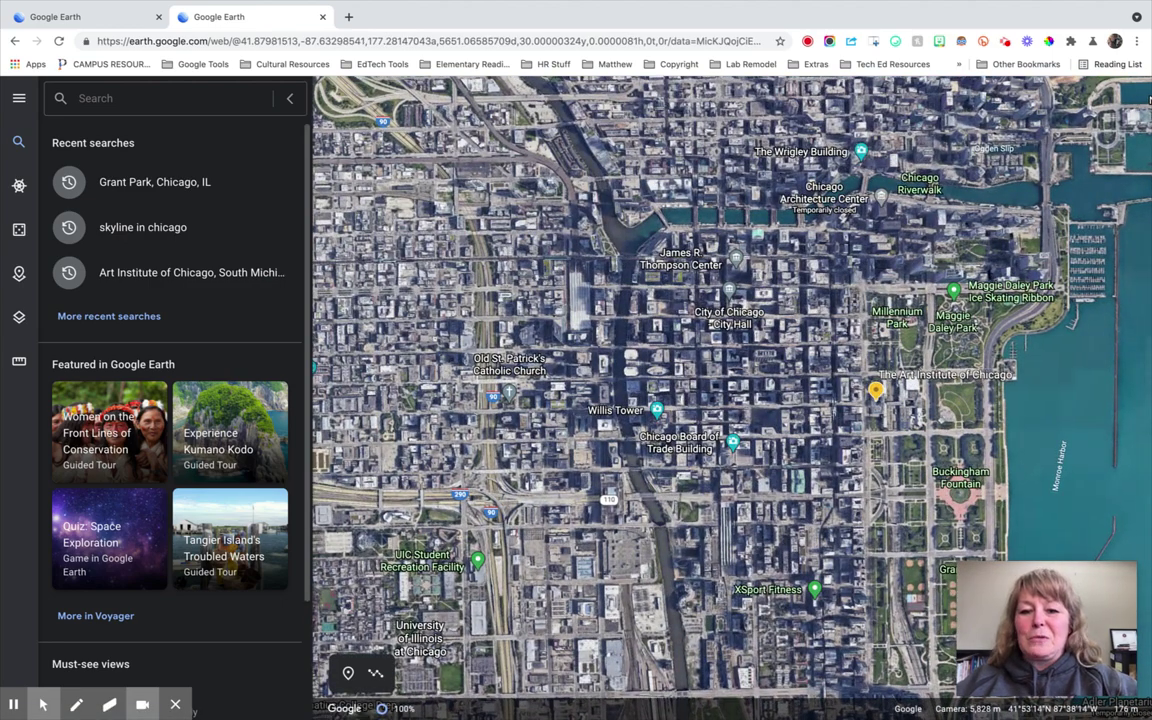
{"action": "scroll", "coordinate": [631, 204], "scroll_direction": "up", "scroll_amount": 5}
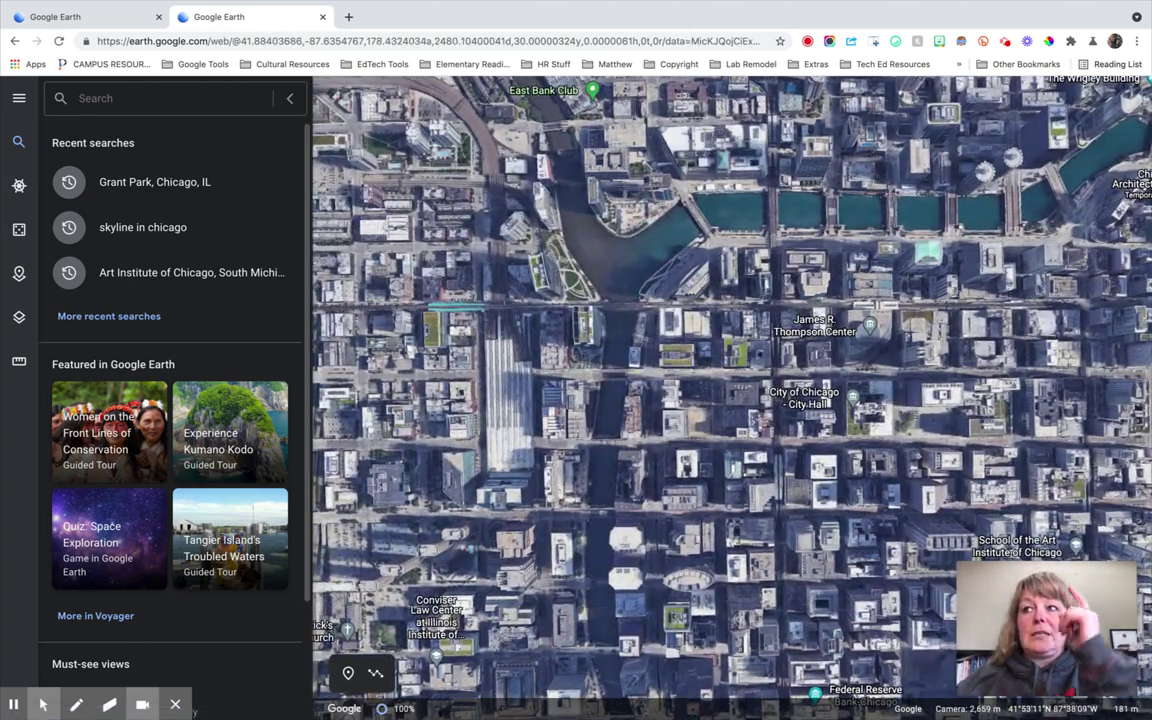
{"action": "left_click_drag", "start_coordinate": [692, 298], "coordinate": [777, 243]}
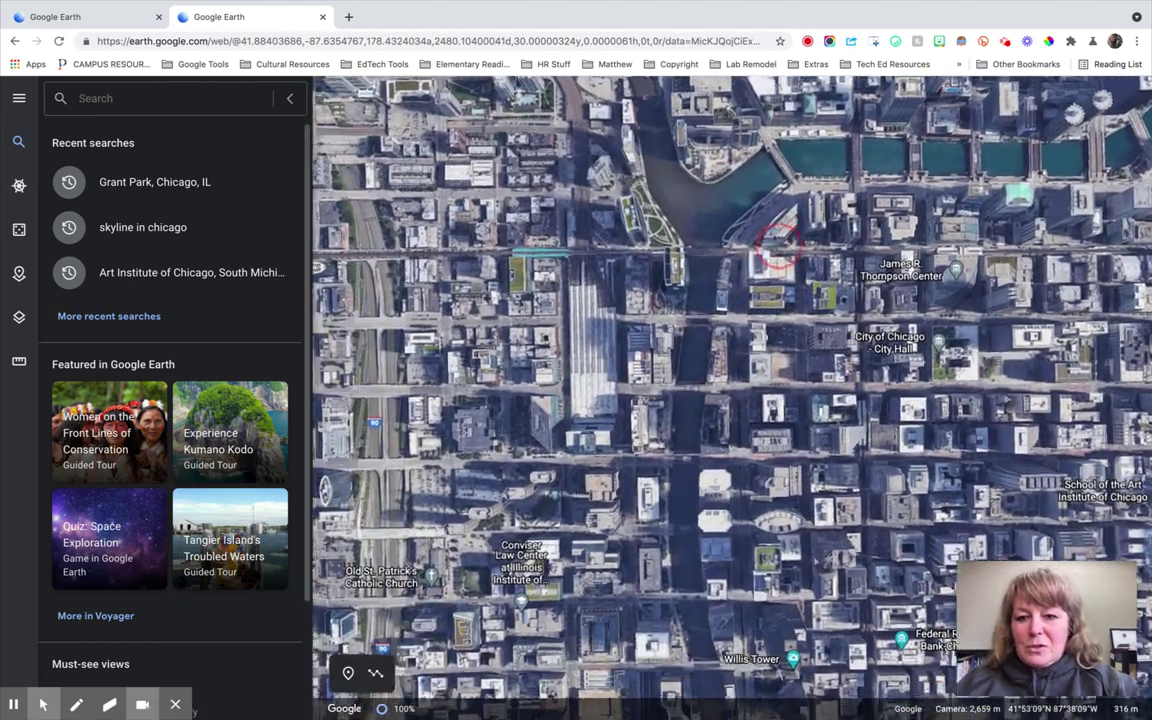
{"action": "scroll", "coordinate": [745, 205], "scroll_direction": "up", "scroll_amount": 3}
{"action": "left_click_drag", "start_coordinate": [737, 197], "coordinate": [733, 278]}
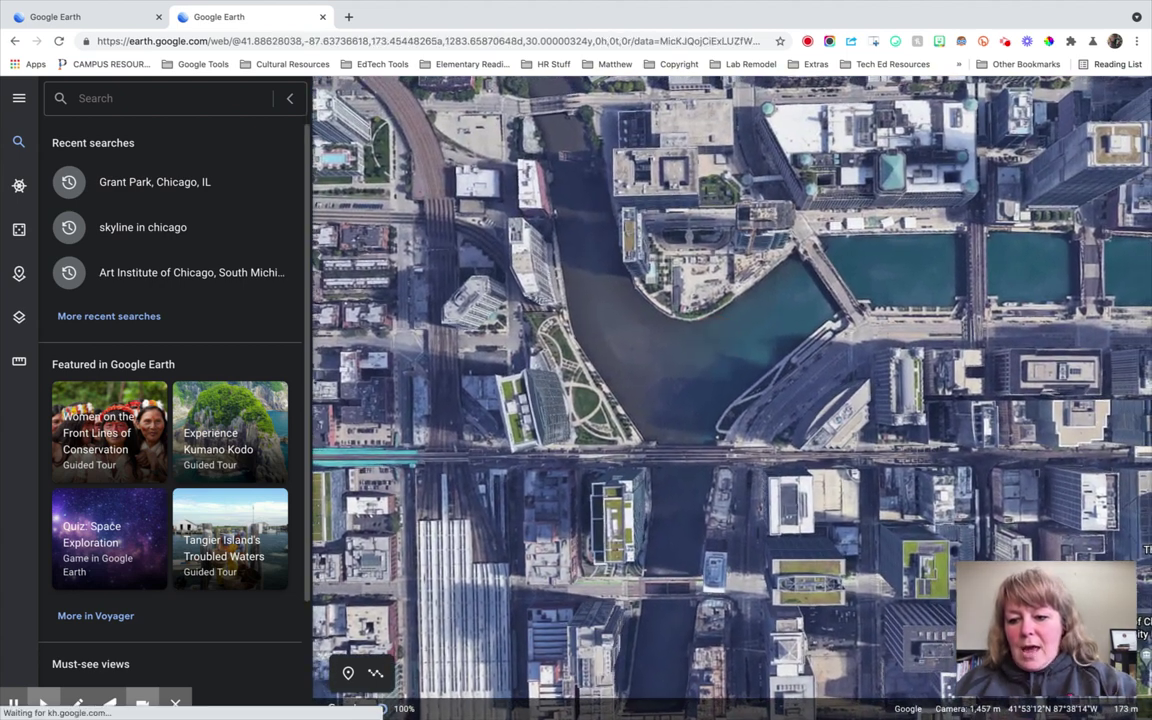
{"action": "left_click_drag", "start_coordinate": [1066, 690], "coordinate": [413, 236]}
{"action": "left_click_drag", "start_coordinate": [450, 120], "coordinate": [468, 92]}
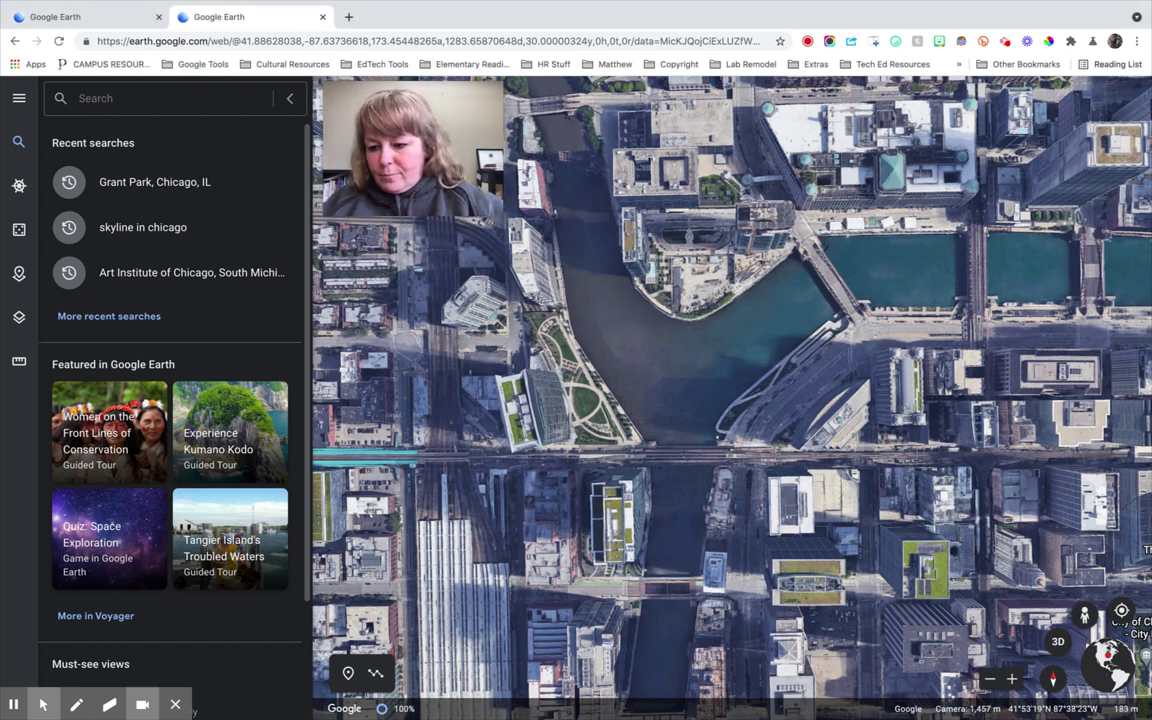
Enter Street View on the Chicago River at the fork and frame the skyline with the tour boat and surrounding high-rises.
{"action": "left_click_drag", "start_coordinate": [1085, 615], "coordinate": [658, 418]}
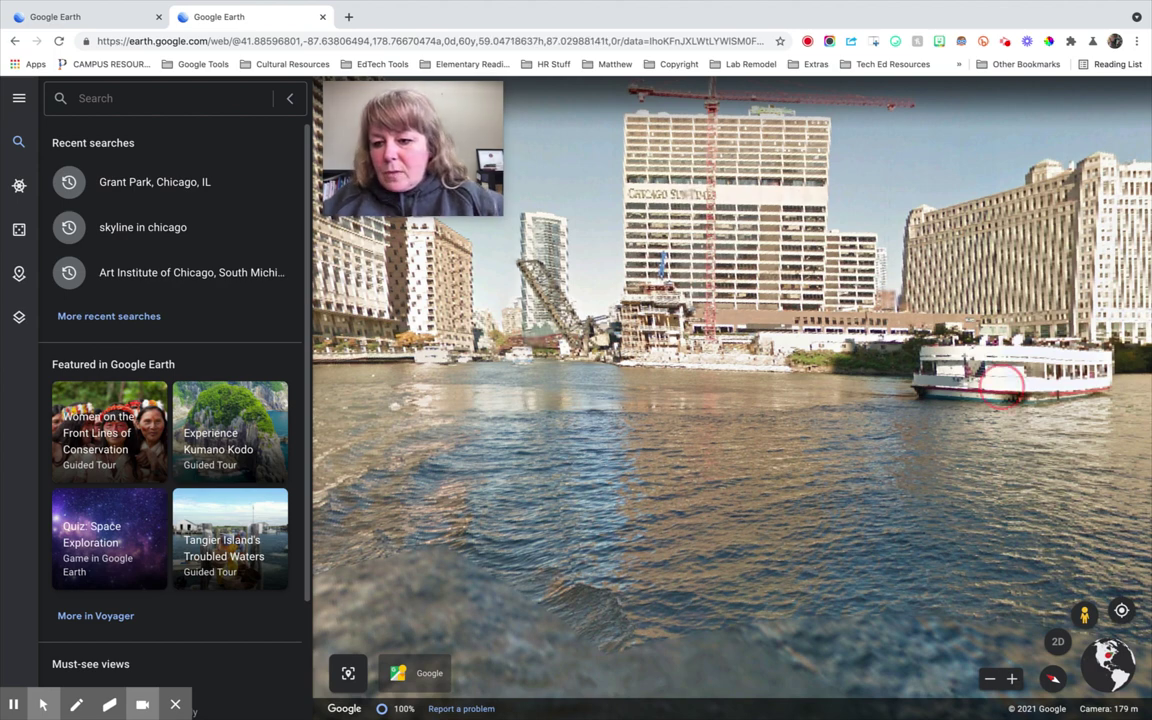
{"action": "left_click", "coordinate": [746, 412]}
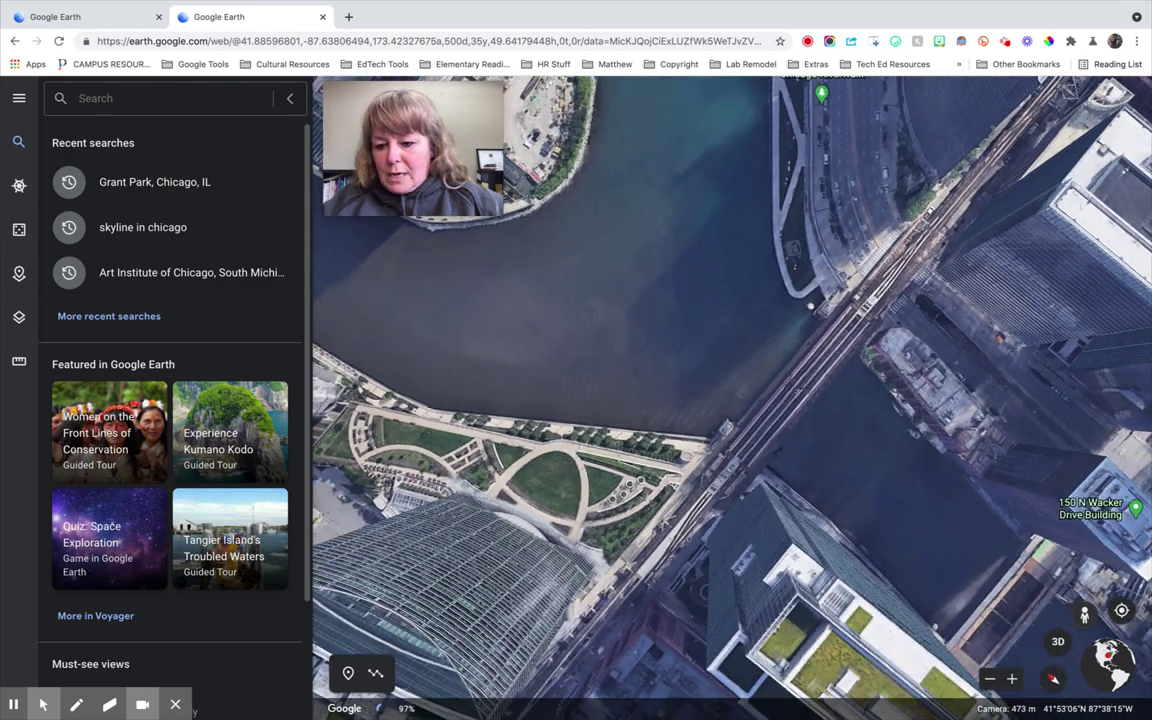
{"action": "left_click_drag", "start_coordinate": [1084, 615], "coordinate": [640, 390]}
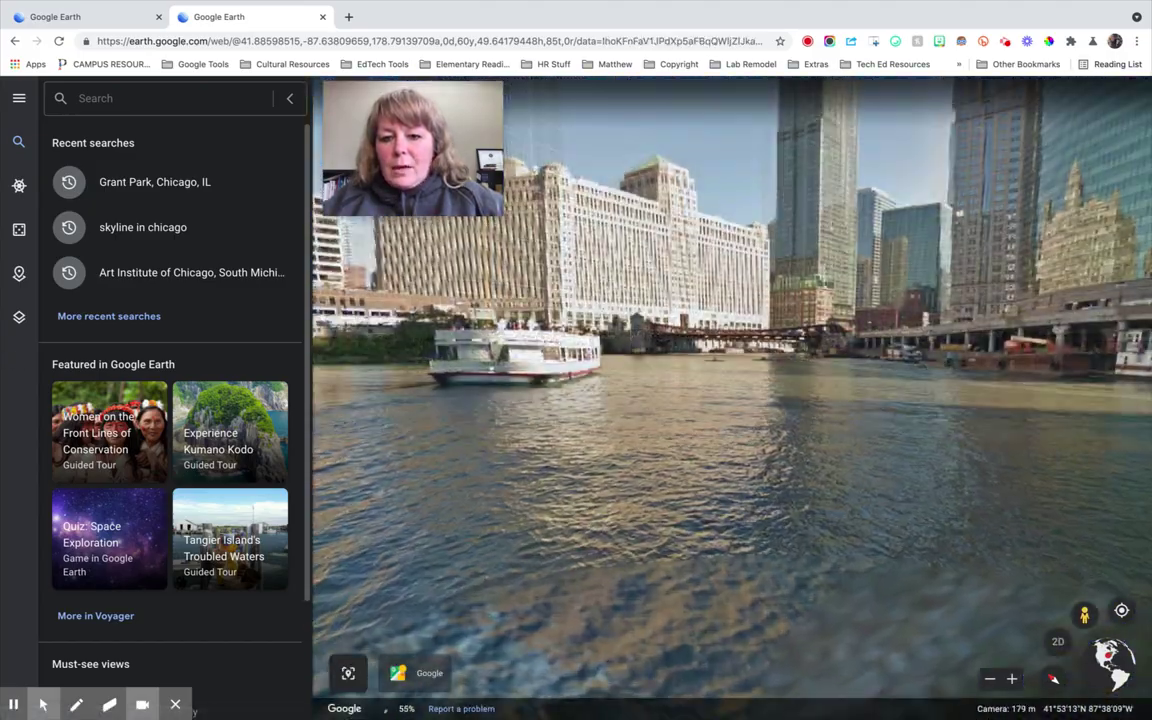
{"action": "left_click_drag", "start_coordinate": [648, 289], "coordinate": [750, 387]}
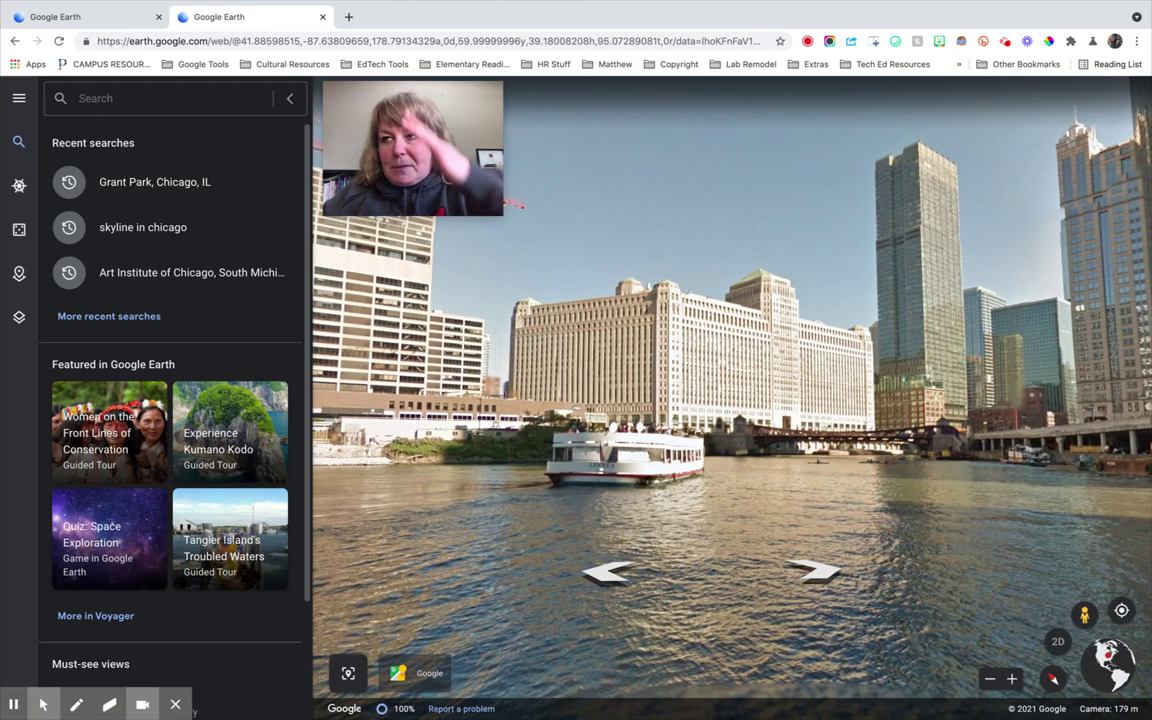
{"action": "left_click_drag", "start_coordinate": [840, 202], "coordinate": [795, 290]}
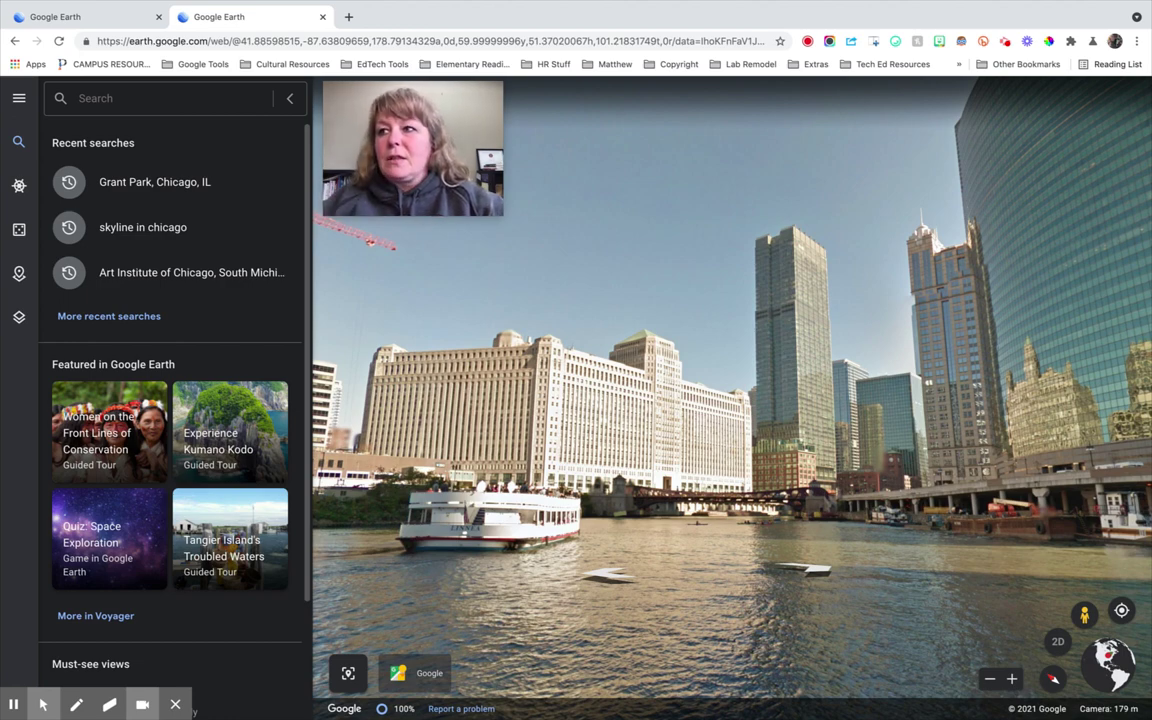
{"action": "left_click_drag", "start_coordinate": [776, 391], "coordinate": [858, 388]}
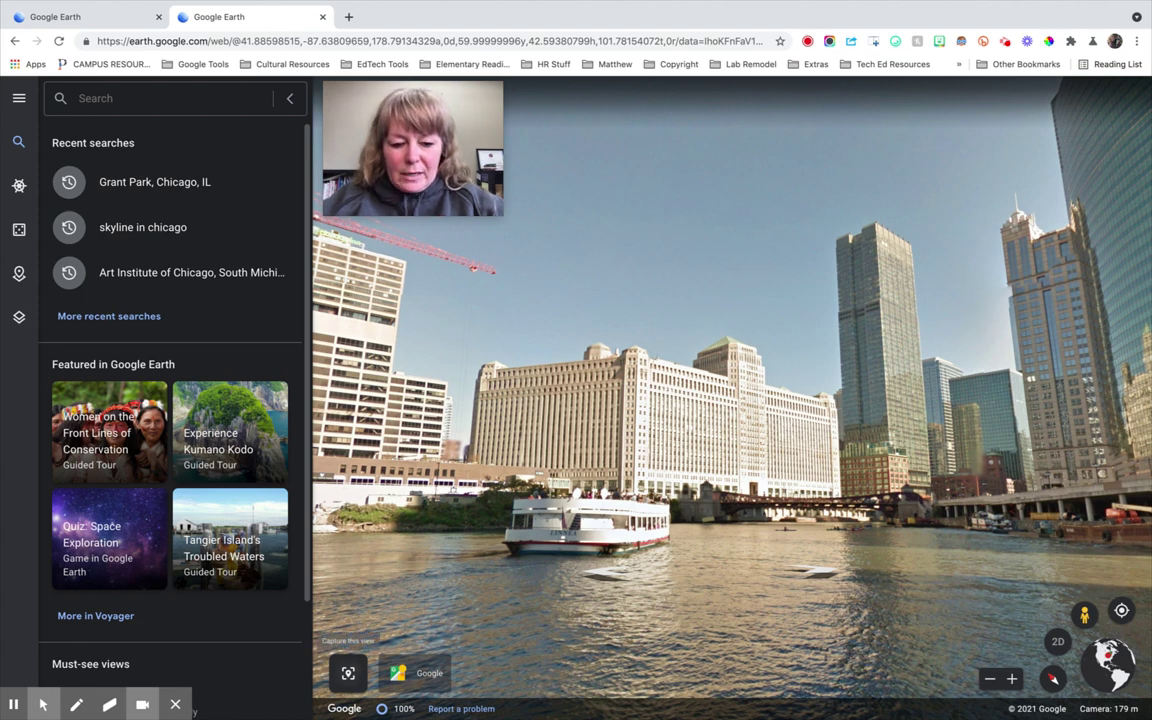
Capture this view into the Century of Progress project with the title "A Forest of Skyscrapers" and open the place for editing.
{"action": "left_click", "coordinate": [348, 673]}
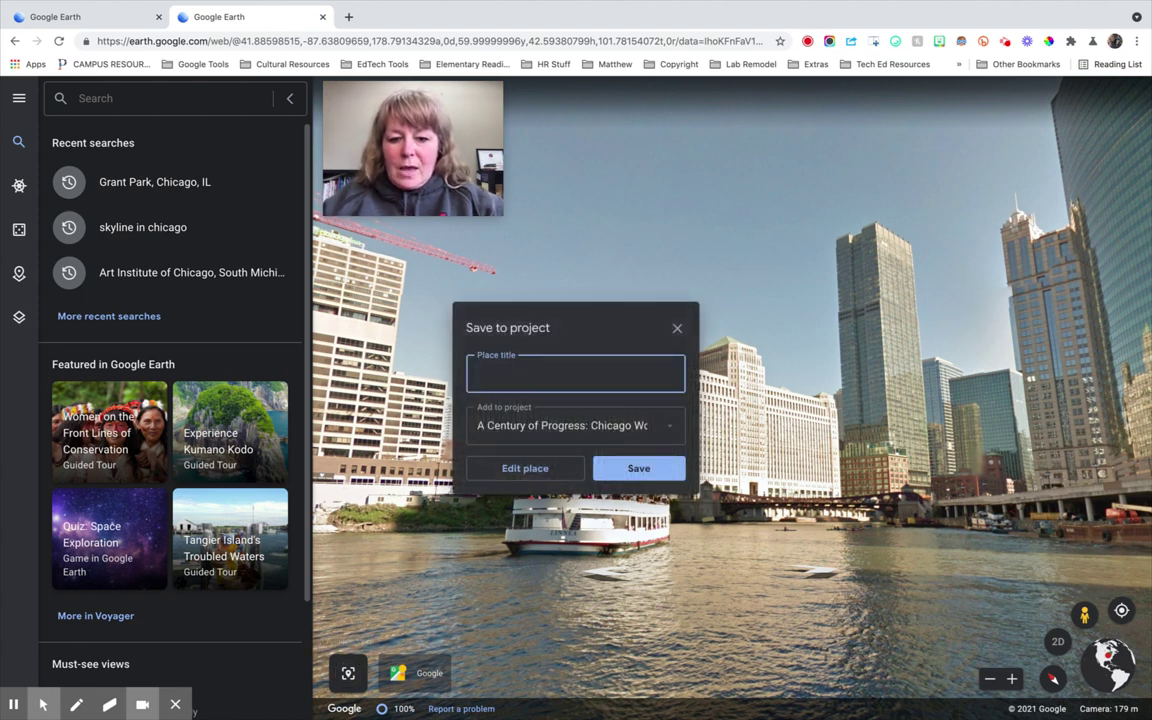
{"action": "type", "text": "A "}
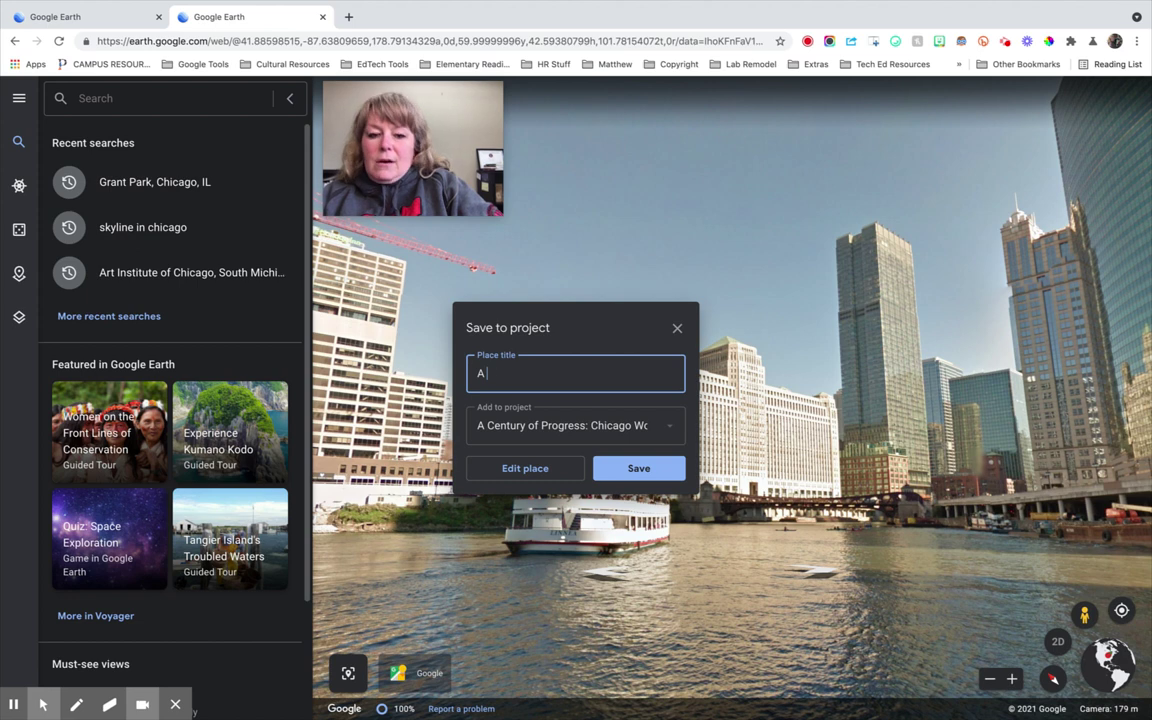
{"action": "type", "text": "Forest of Sky"}
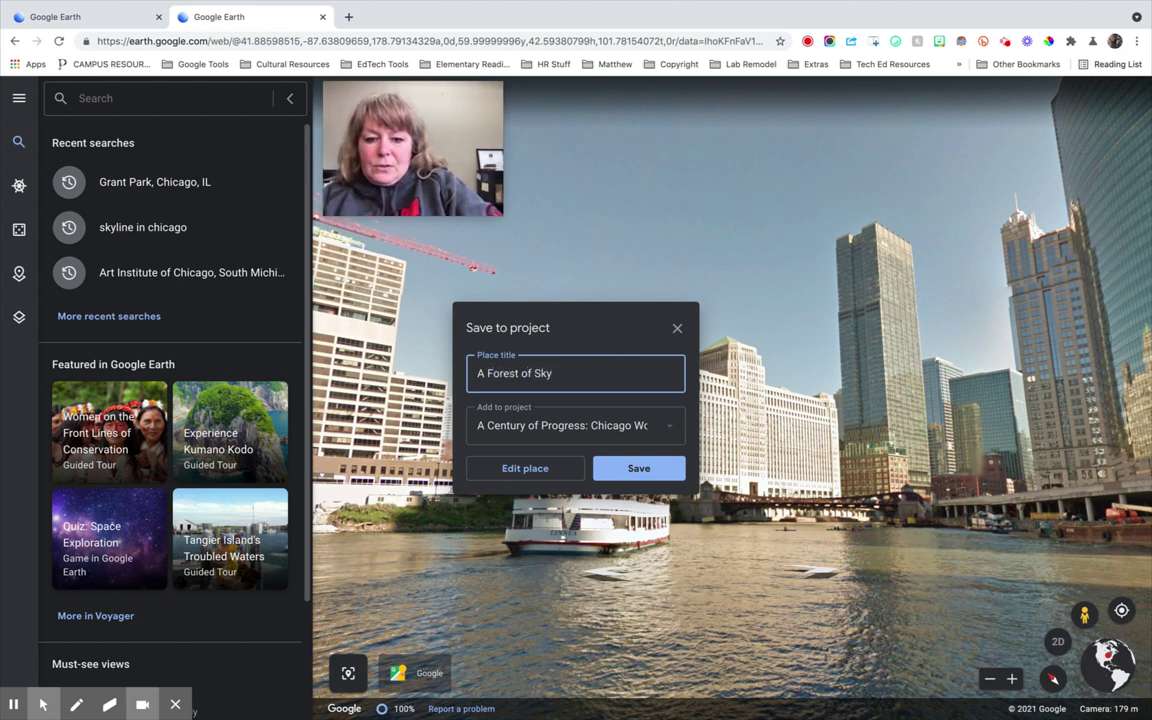
{"action": "type", "text": "scrapers"}
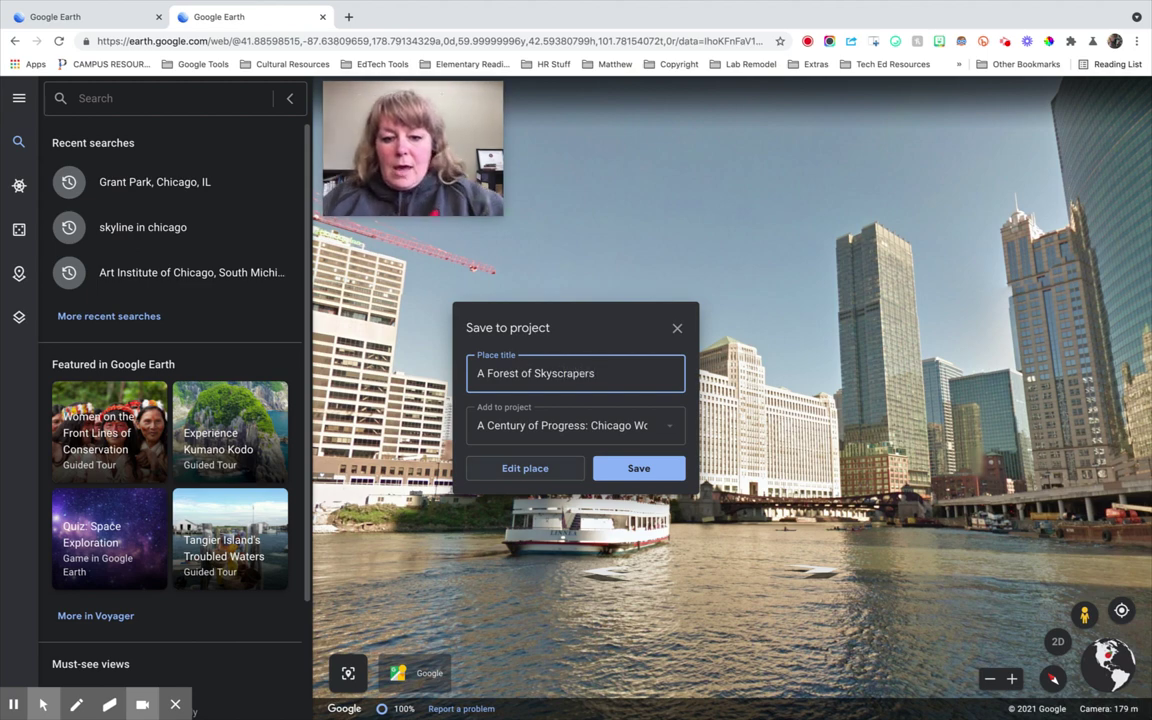
{"action": "left_click", "coordinate": [516, 464]}
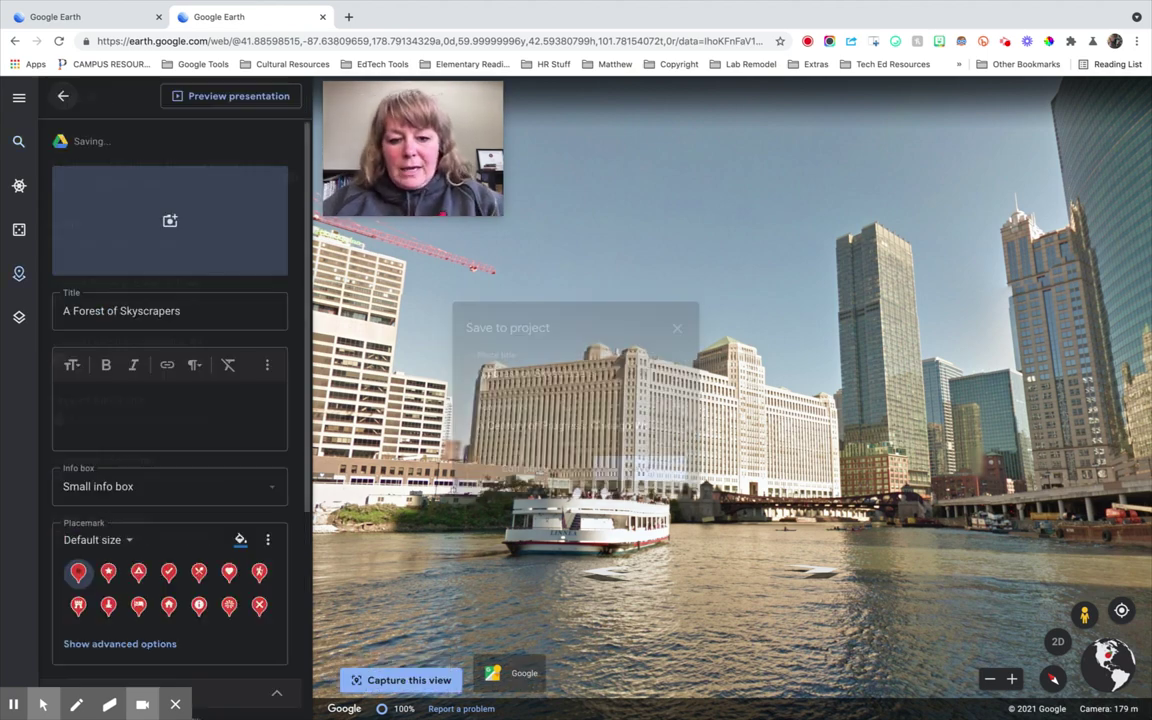
Upload the black-and-white Chicago skyline screenshot from the Desktop as the place's image.
{"action": "left_click", "coordinate": [170, 222]}
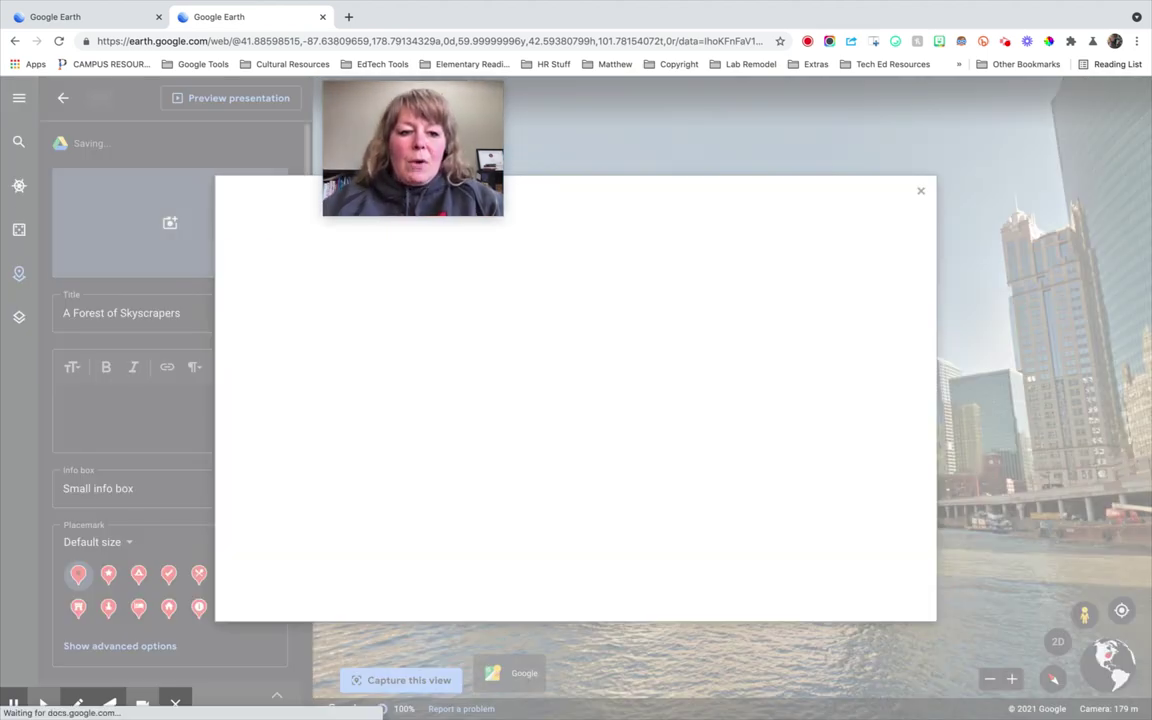
{"action": "left_click", "coordinate": [565, 434]}
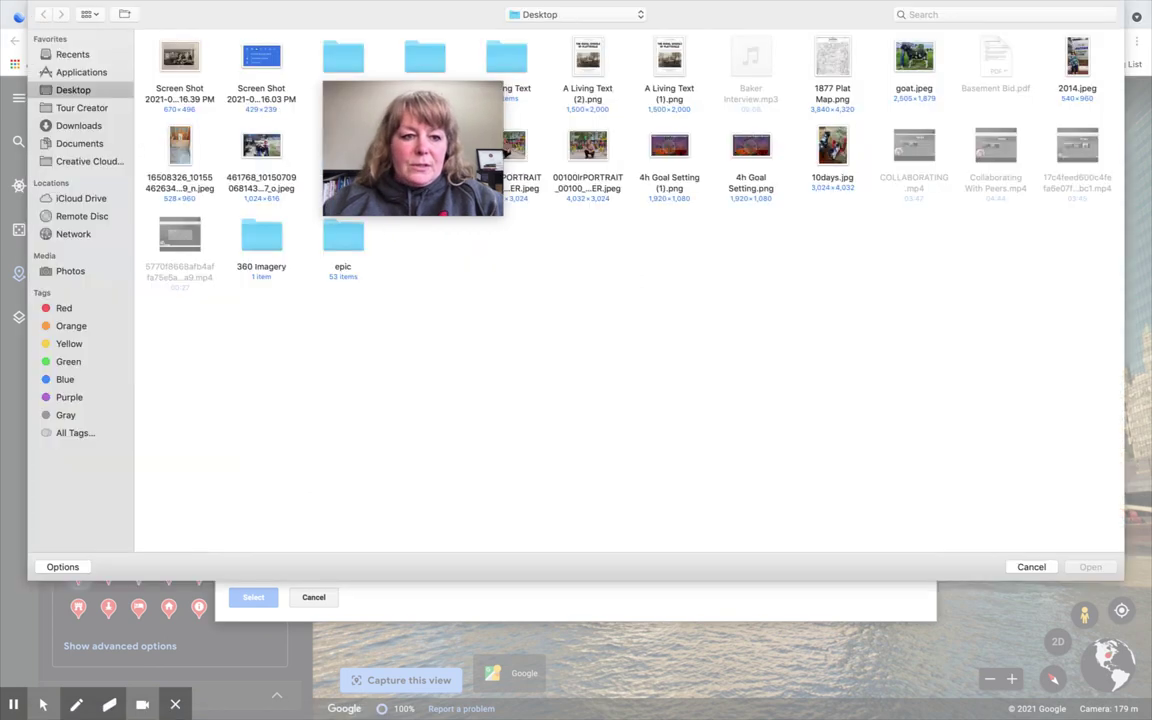
{"action": "left_click", "coordinate": [180, 62]}
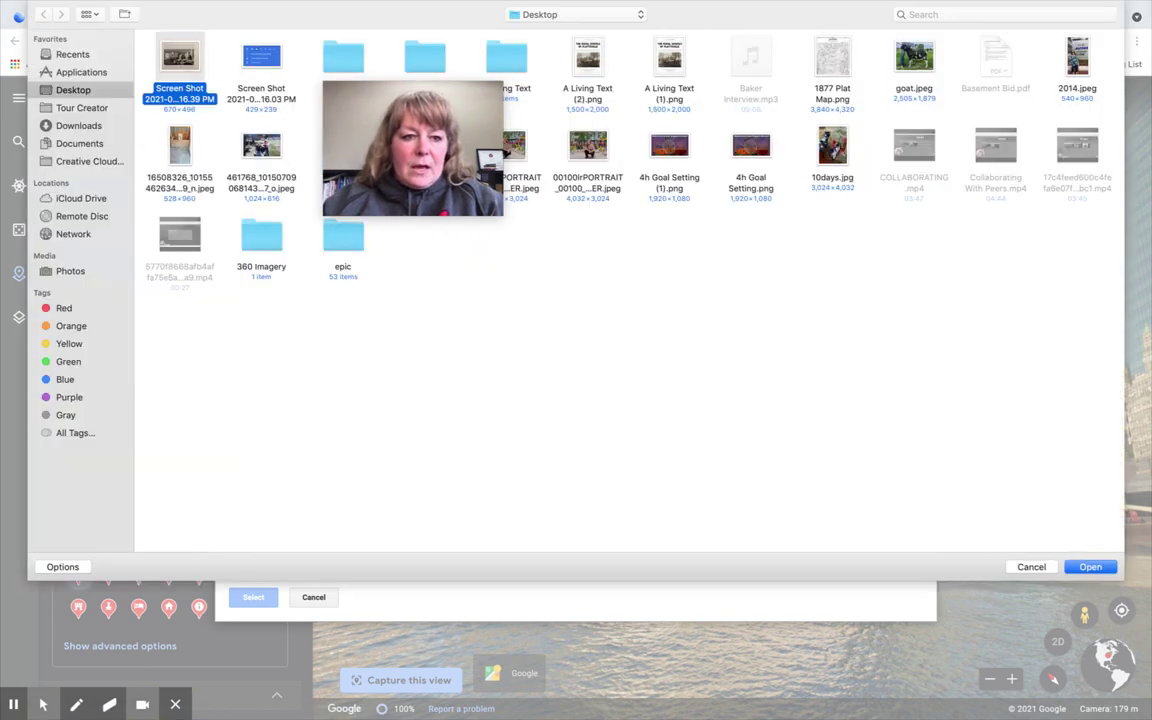
{"action": "key", "text": "Return"}
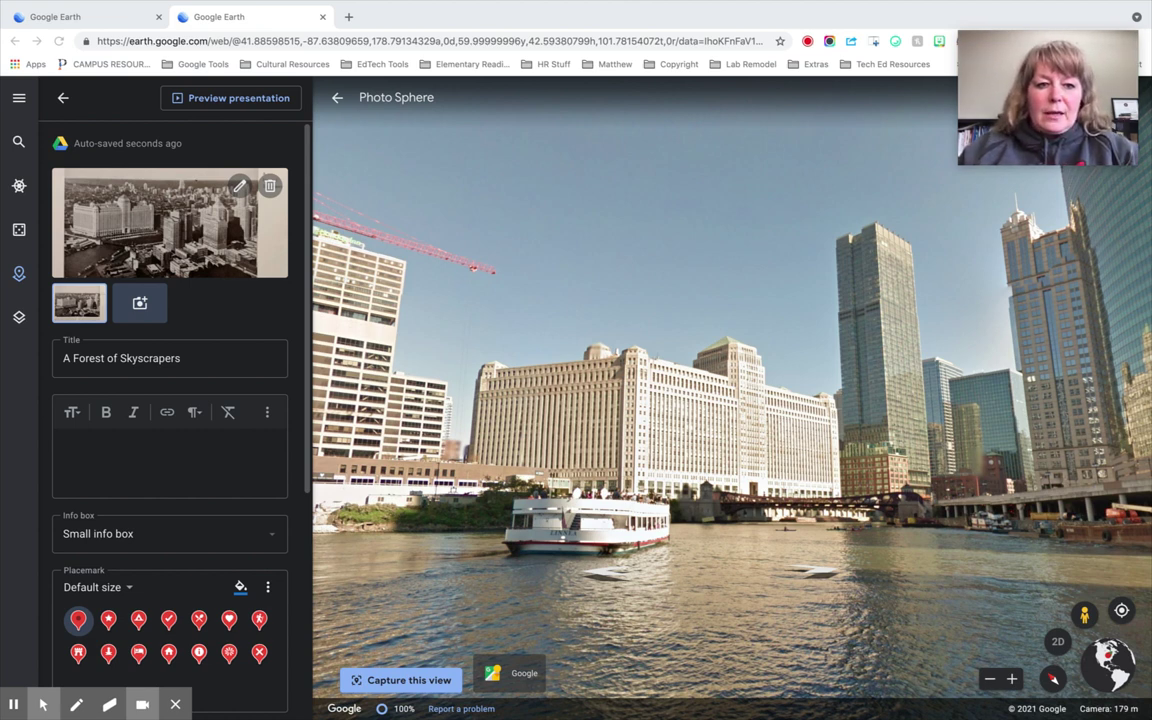
Enter "DETAILS GO HERE" as the place's description and look over the remaining placemark and view settings.
{"action": "left_click", "coordinate": [169, 458]}
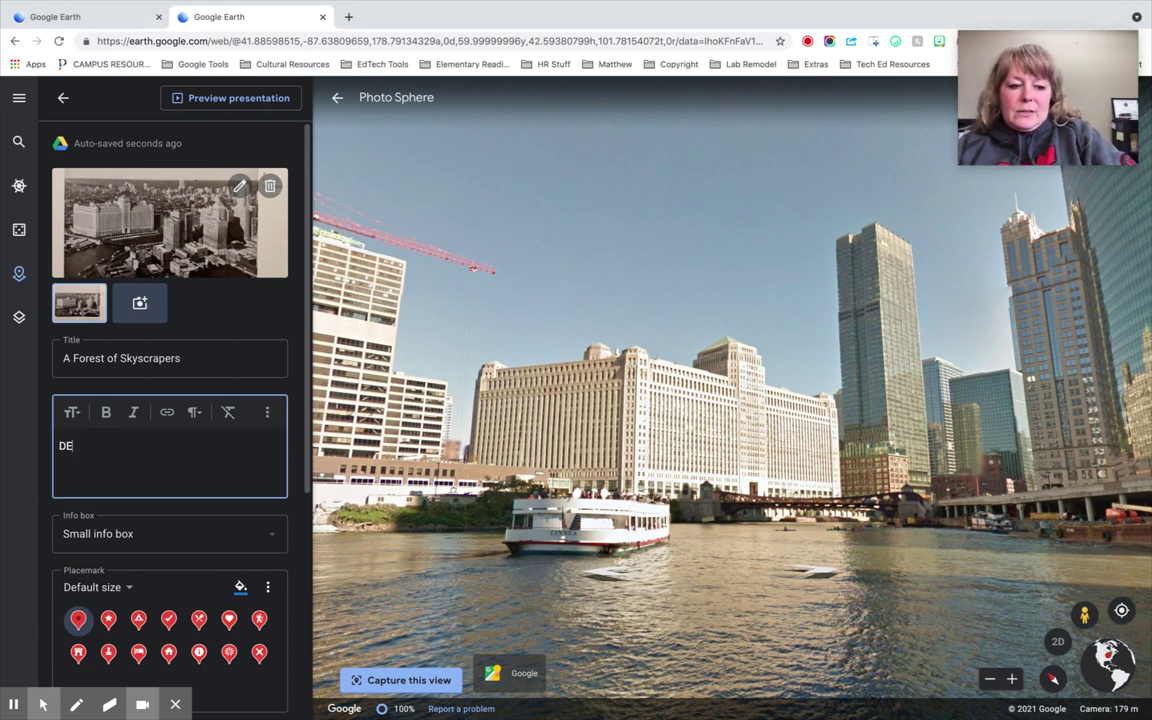
{"action": "type", "text": "DETAILS FOR"}
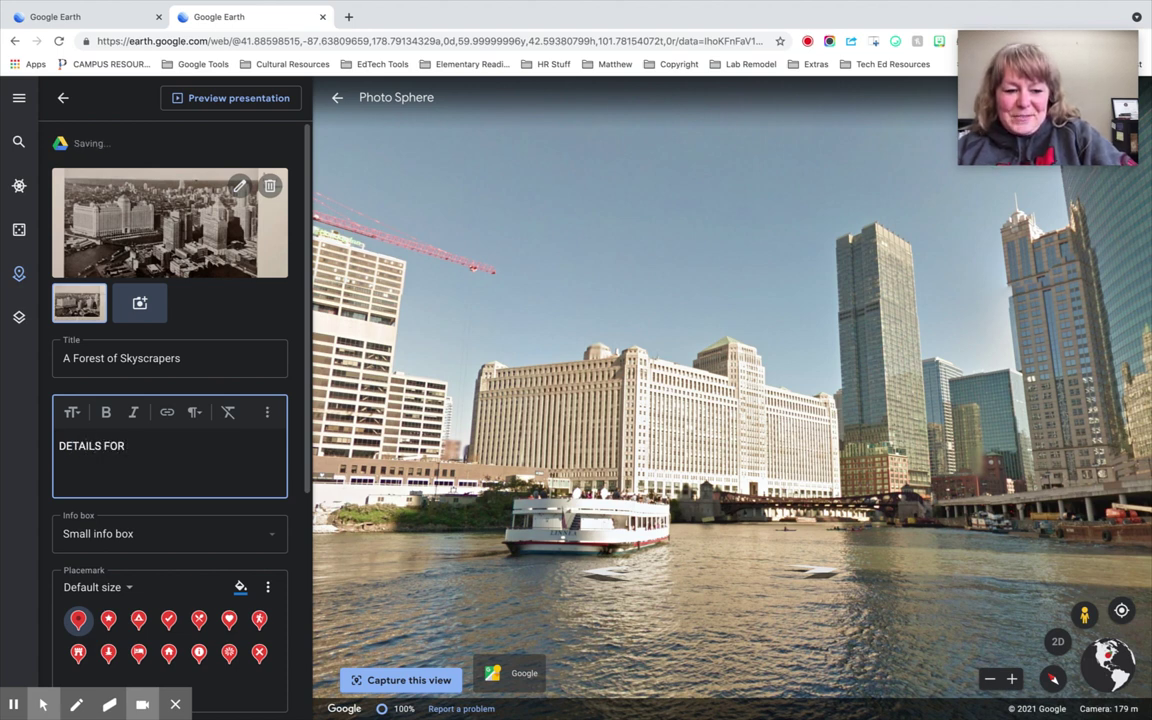
{"action": "key", "text": "BackSpace"}
{"action": "key", "text": "BackSpace"}
{"action": "key", "text": "BackSpace"}
{"action": "type", "text": "GO HERE"}
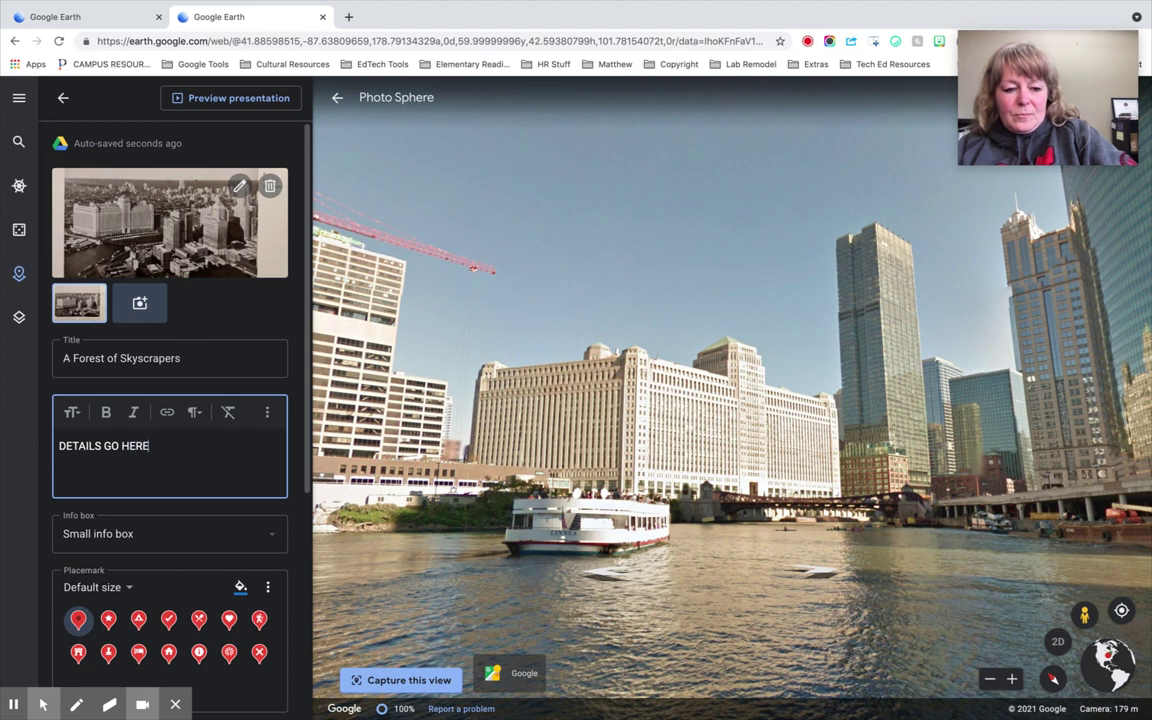
{"action": "scroll", "coordinate": [170, 400], "scroll_direction": "down", "scroll_amount": 4}
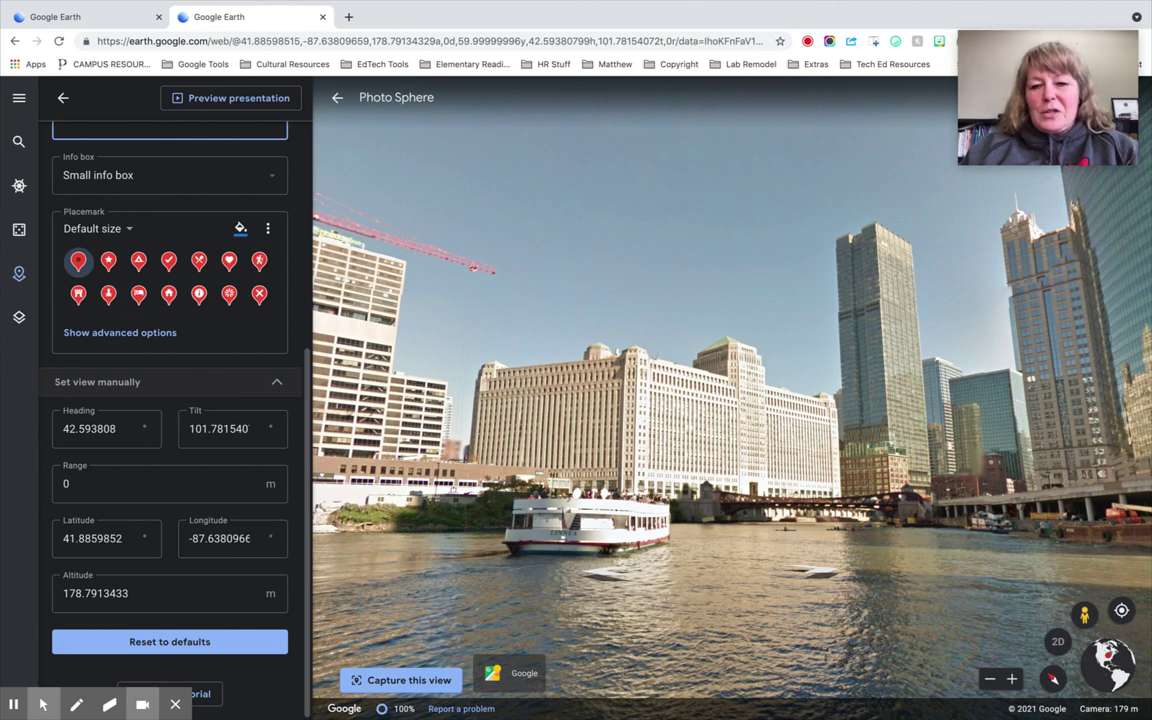
{"action": "scroll", "coordinate": [170, 400], "scroll_direction": "up", "scroll_amount": 4}
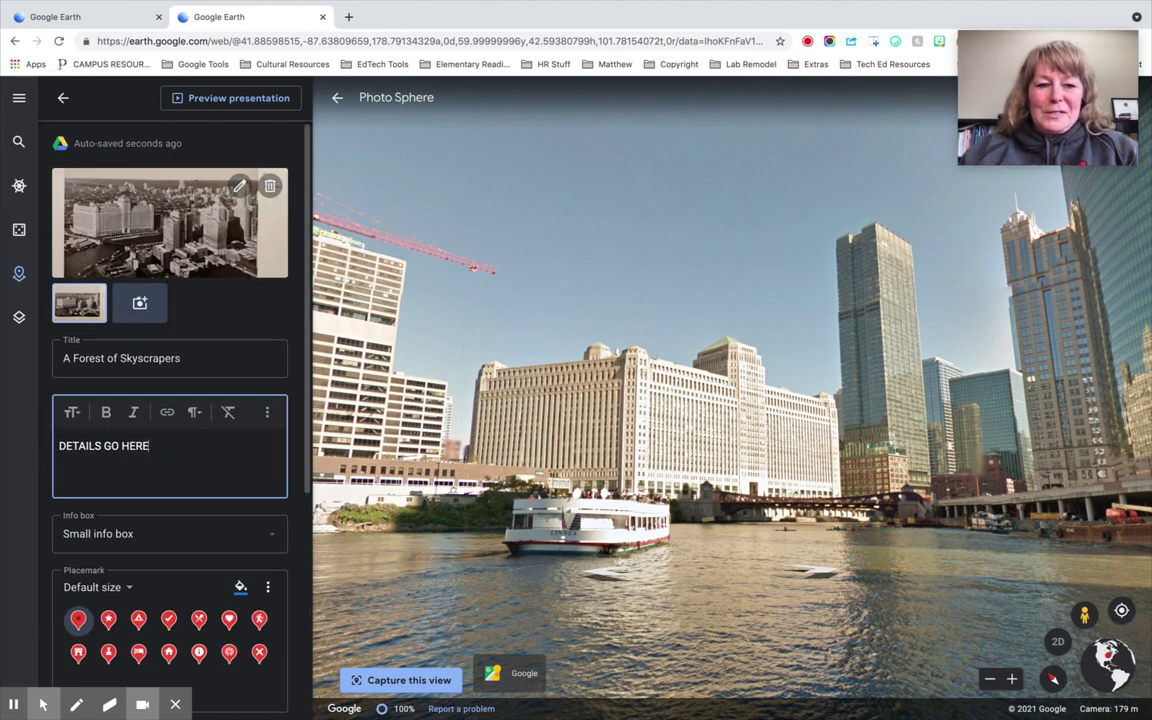
Preview the presentation of "A Forest of Skyscrapers", viewing its historic image full screen, and return to the place editor.
{"action": "scroll", "coordinate": [170, 400], "scroll_direction": "down", "scroll_amount": 4}
{"action": "scroll", "coordinate": [170, 400], "scroll_direction": "up", "scroll_amount": 4}
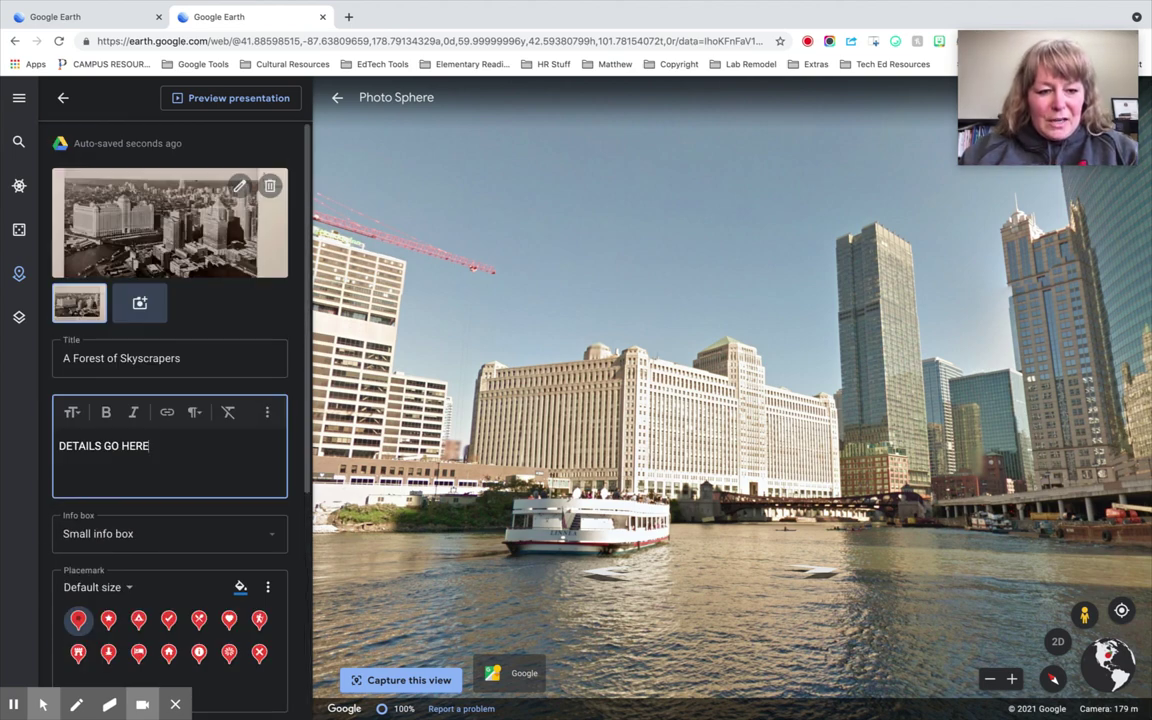
{"action": "left_click", "coordinate": [231, 98]}
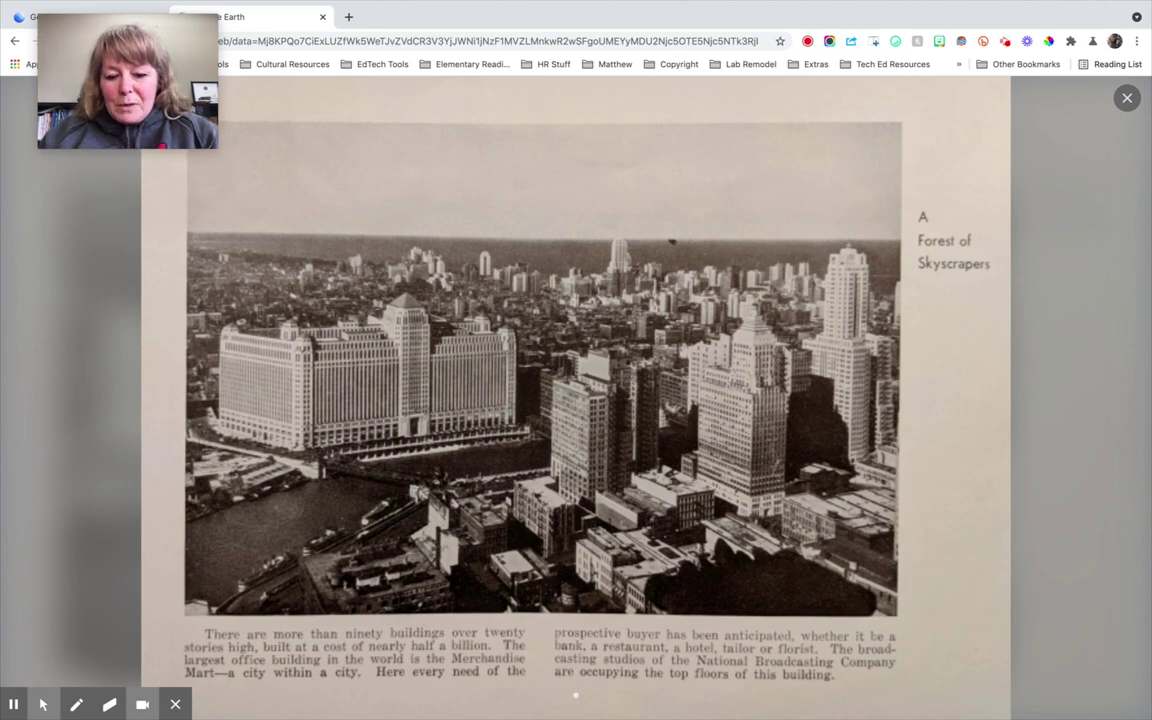
{"action": "left_click", "coordinate": [1015, 88]}
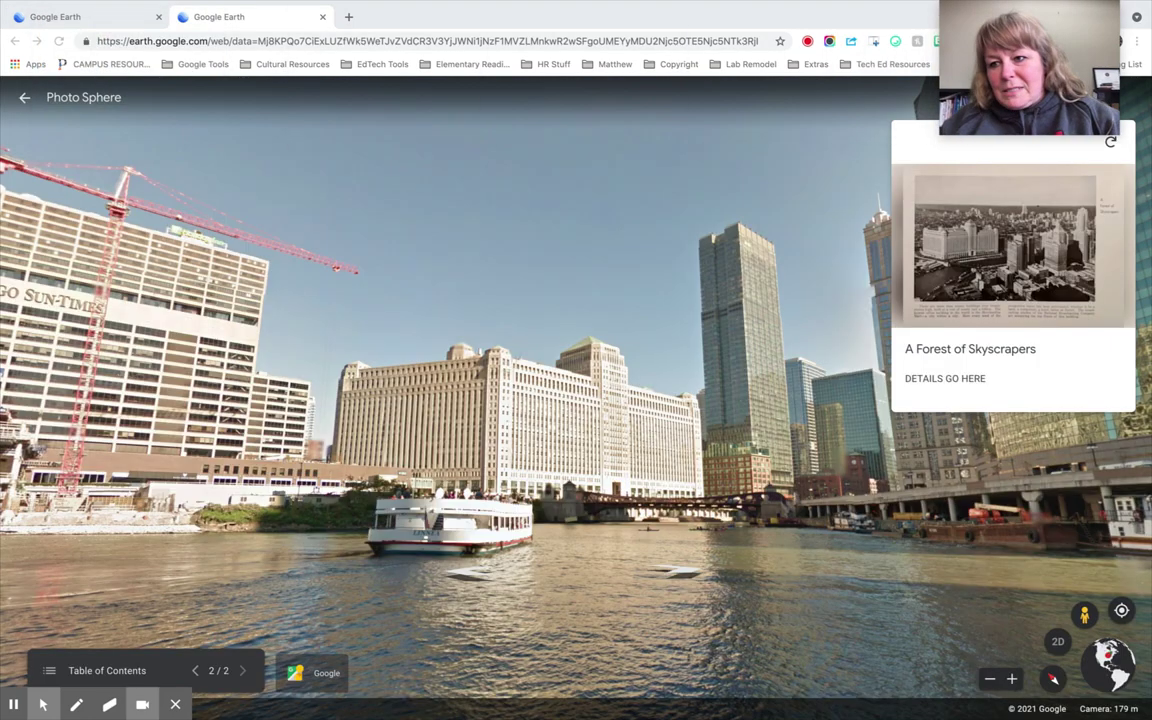
{"action": "left_click", "coordinate": [24, 97]}
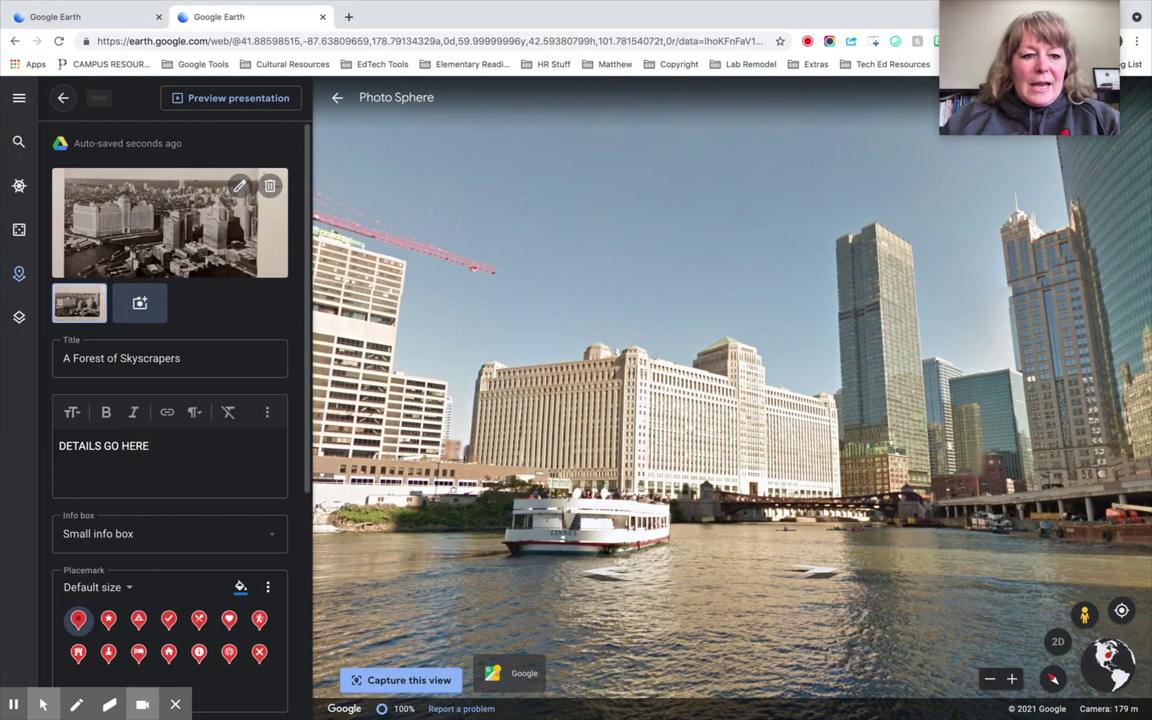
Return to the Century of Progress project and present it, viewing the full-screen image of "A Forest of Skyscrapers".
{"action": "left_click", "coordinate": [62, 97]}
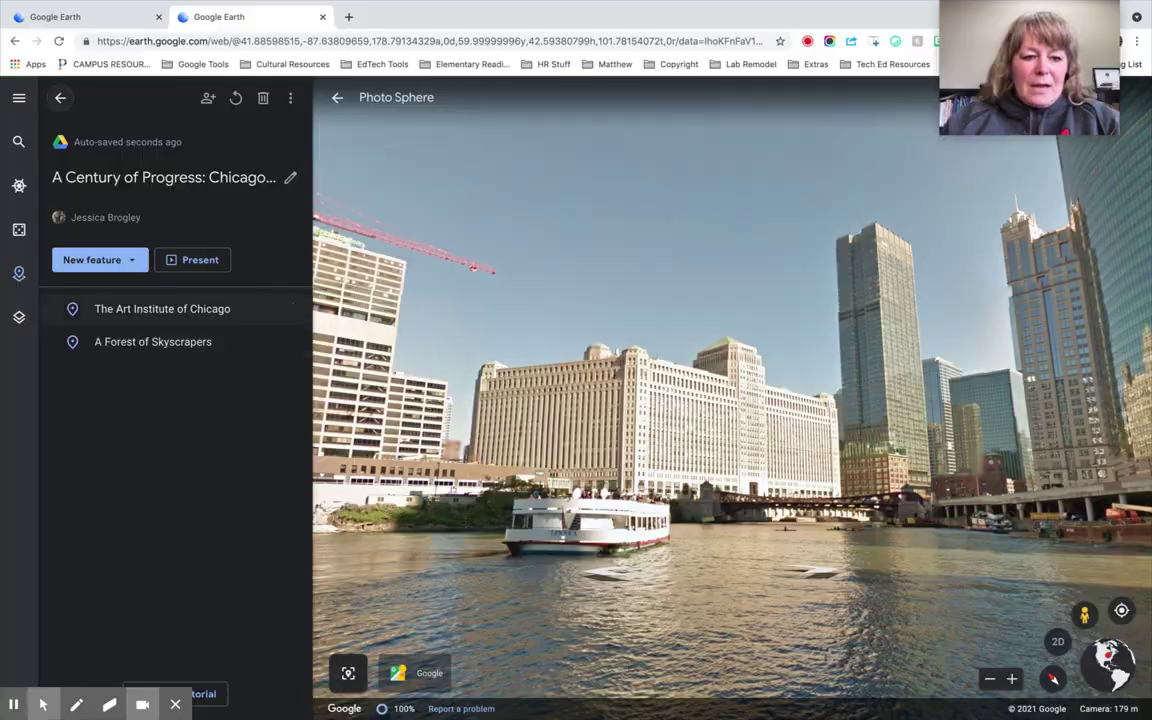
{"action": "left_click", "coordinate": [203, 261]}
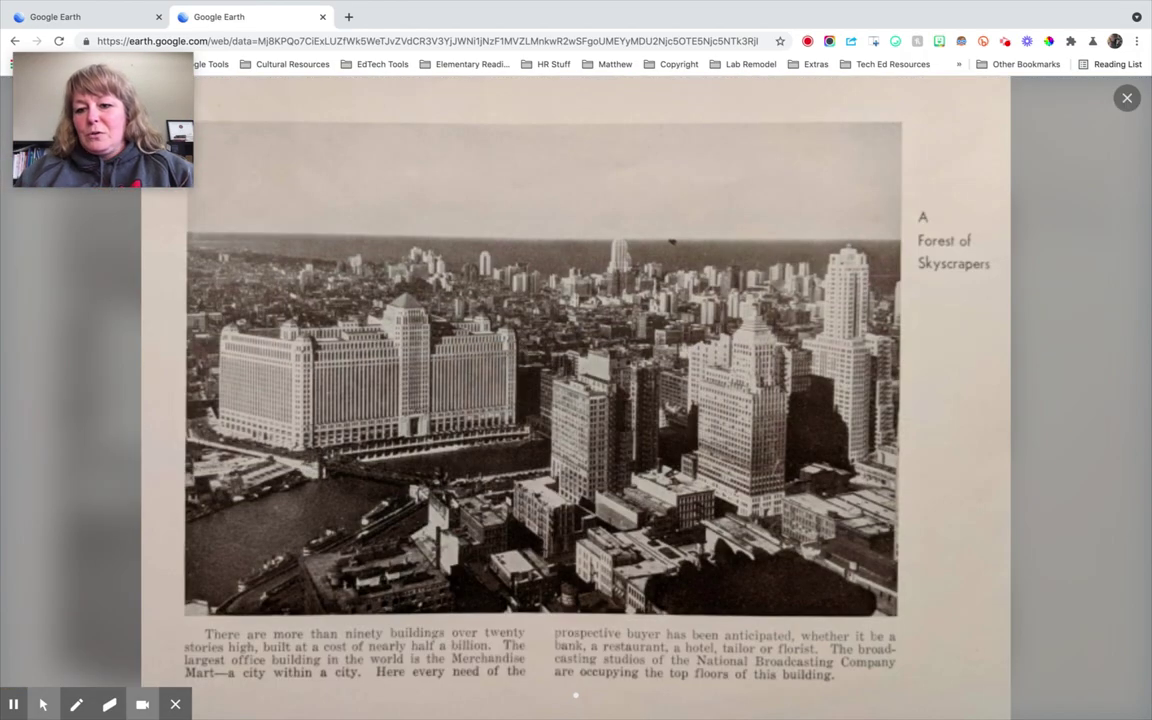
{"action": "left_click", "coordinate": [1015, 88]}
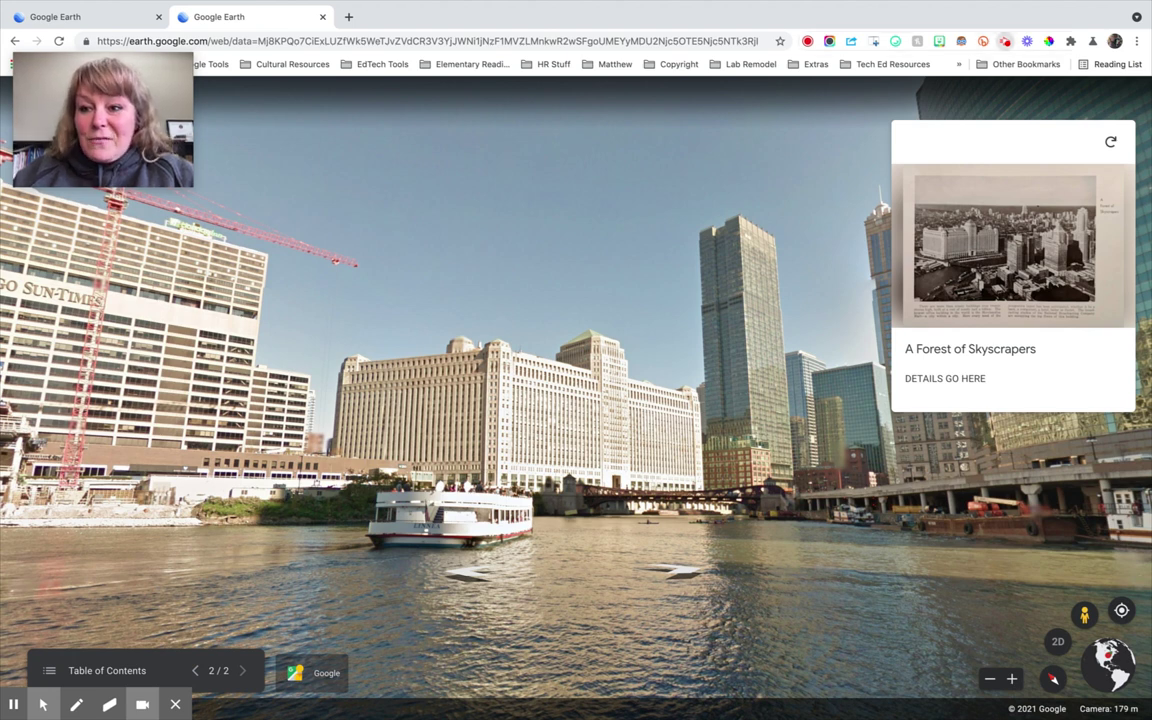
{"action": "left_click", "coordinate": [1005, 41]}
{"action": "key", "text": "Escape"}
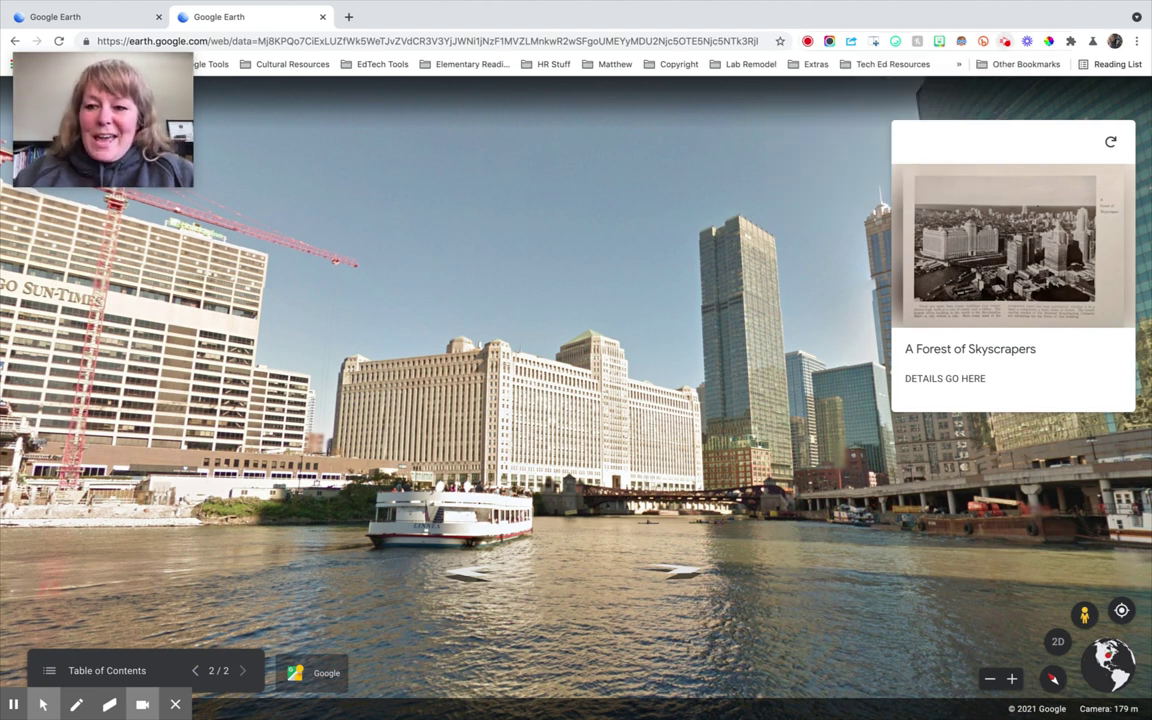